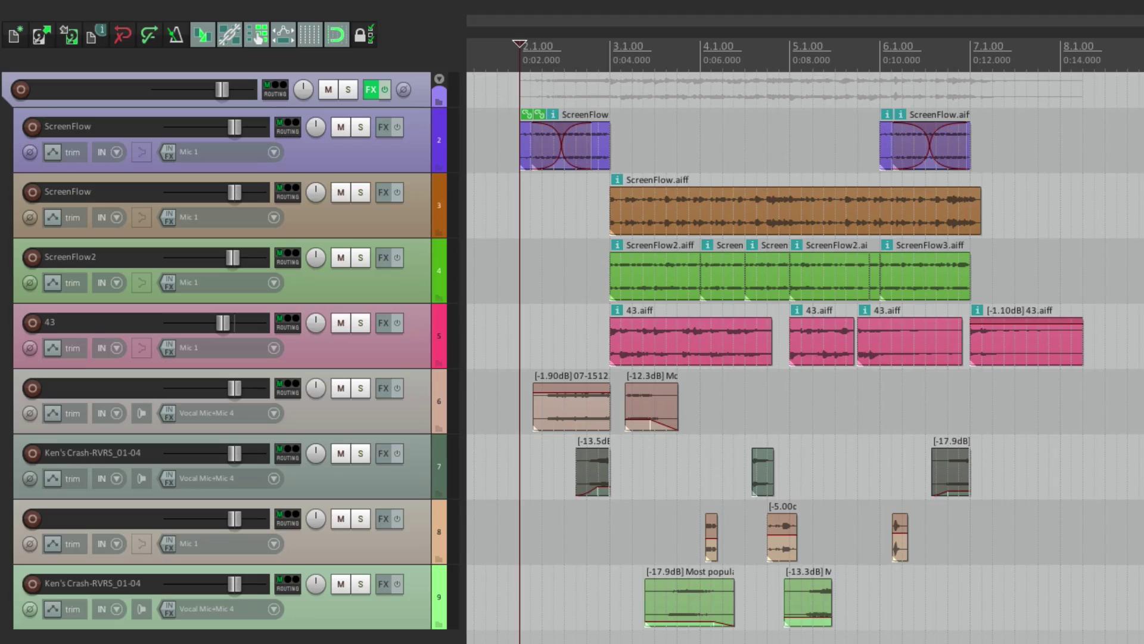
- Save the project as Music Bed, creating a subdirectory for it and copying all media into the project directory
{"action": "key", "text": "space"}
{"action": "mouse_move", "coordinate": [225, 5]}
{"action": "left_click", "coordinate": [128, 9]}
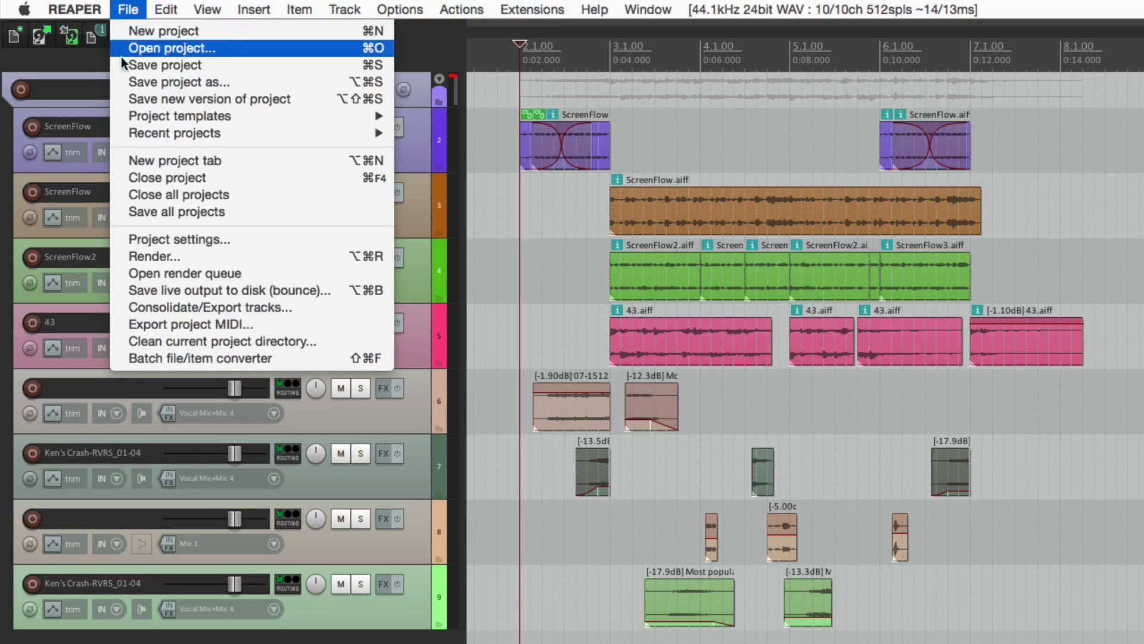
{"action": "left_click", "coordinate": [121, 85]}
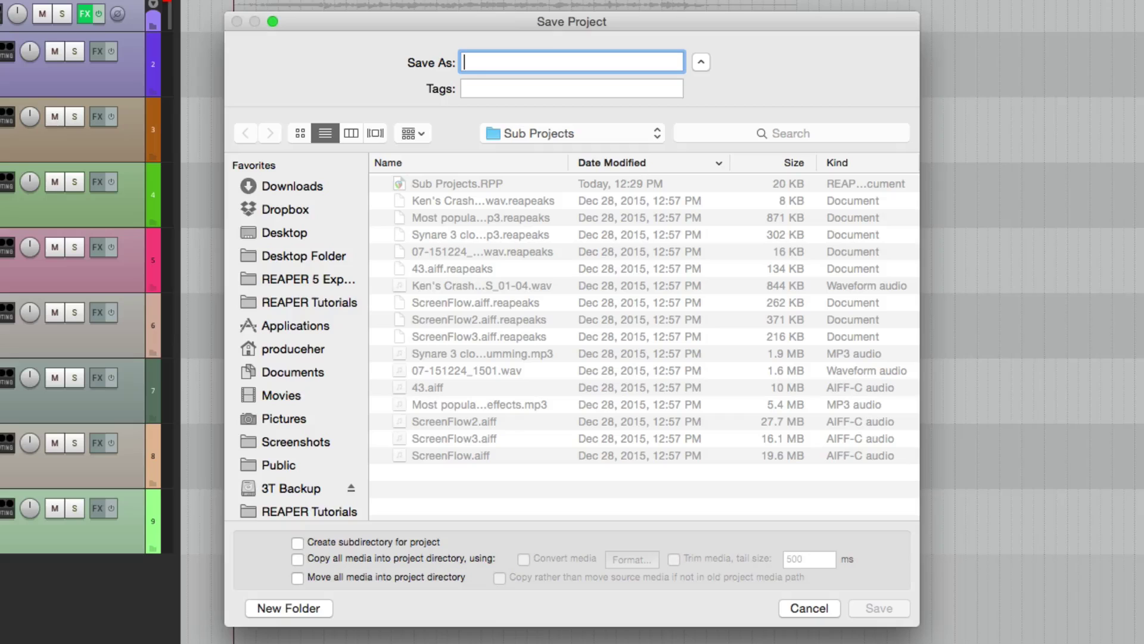
{"action": "left_click", "coordinate": [298, 543]}
{"action": "left_click", "coordinate": [294, 560]}
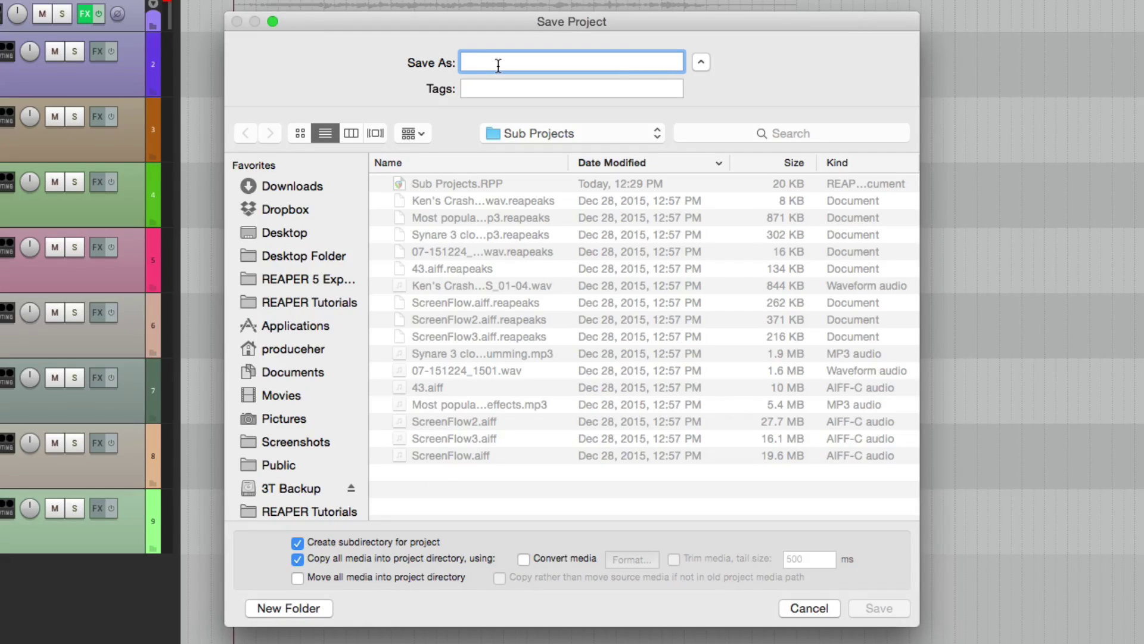
{"action": "type", "text": "Music Bed"}
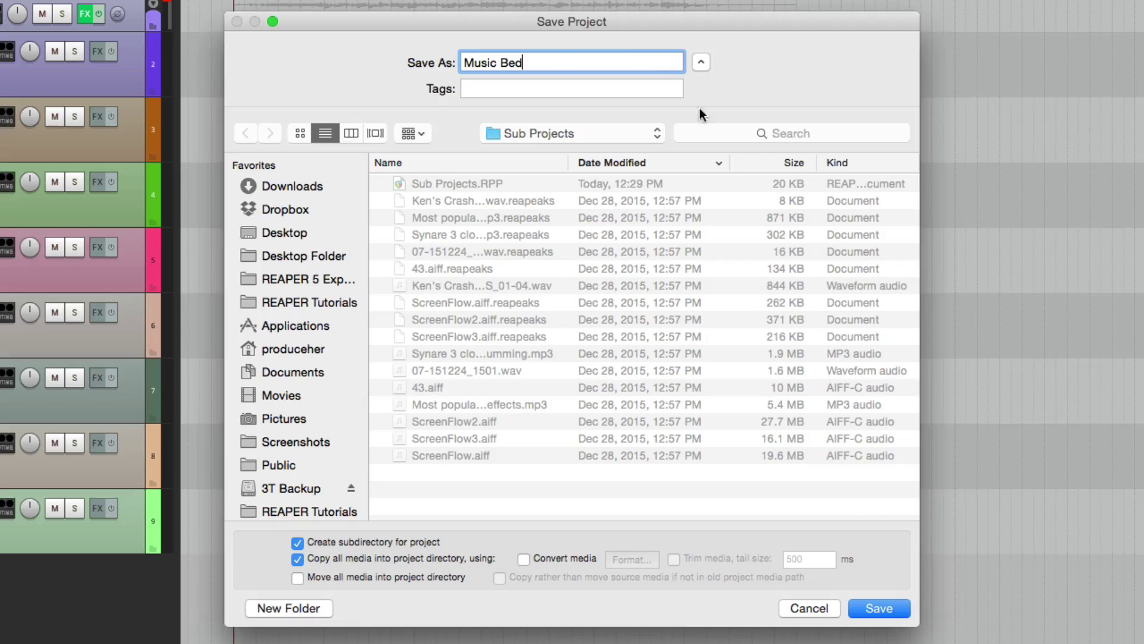
{"action": "left_click", "coordinate": [875, 608]}
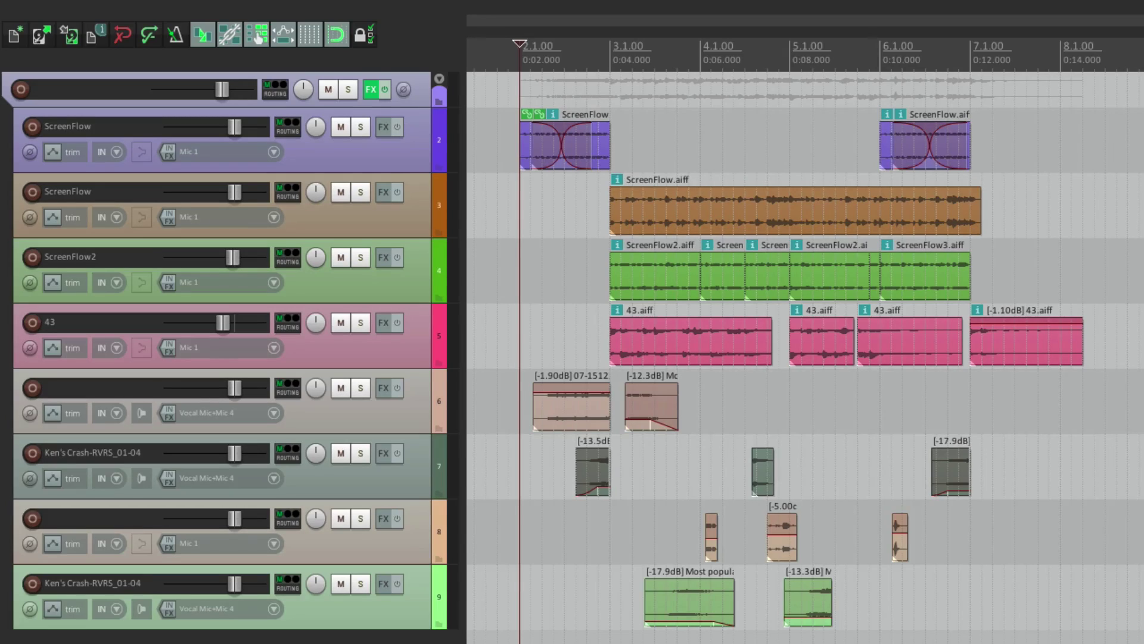
- Close the current project and insert Music Bed.RPP from the Music Bed folder as a media item in the empty project
{"action": "left_click", "coordinate": [124, 7]}
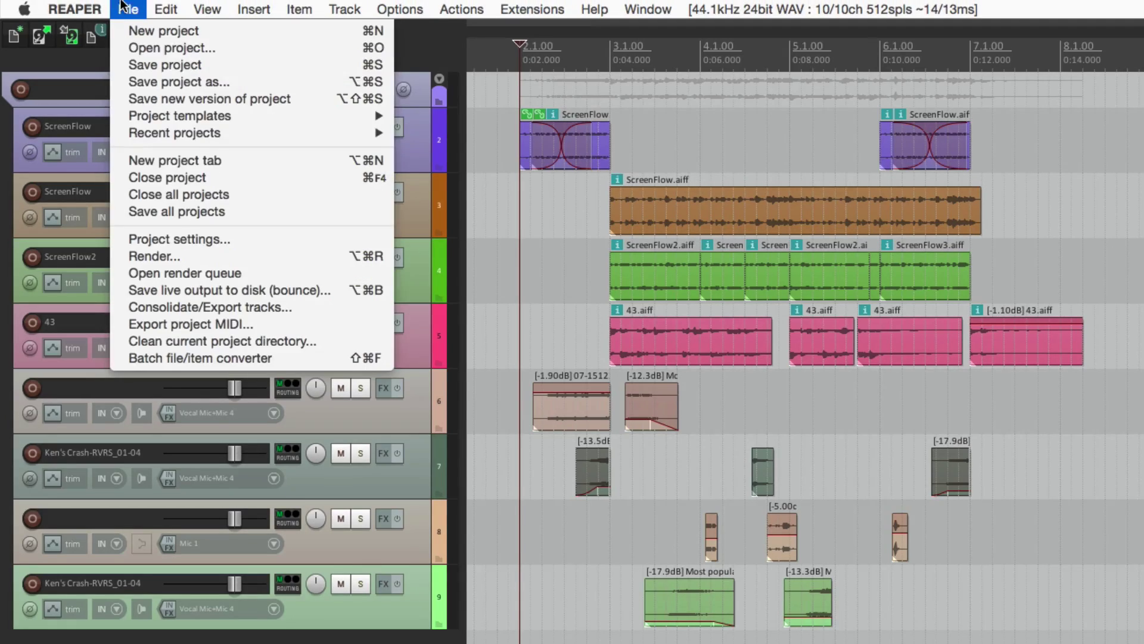
{"action": "left_click", "coordinate": [134, 178]}
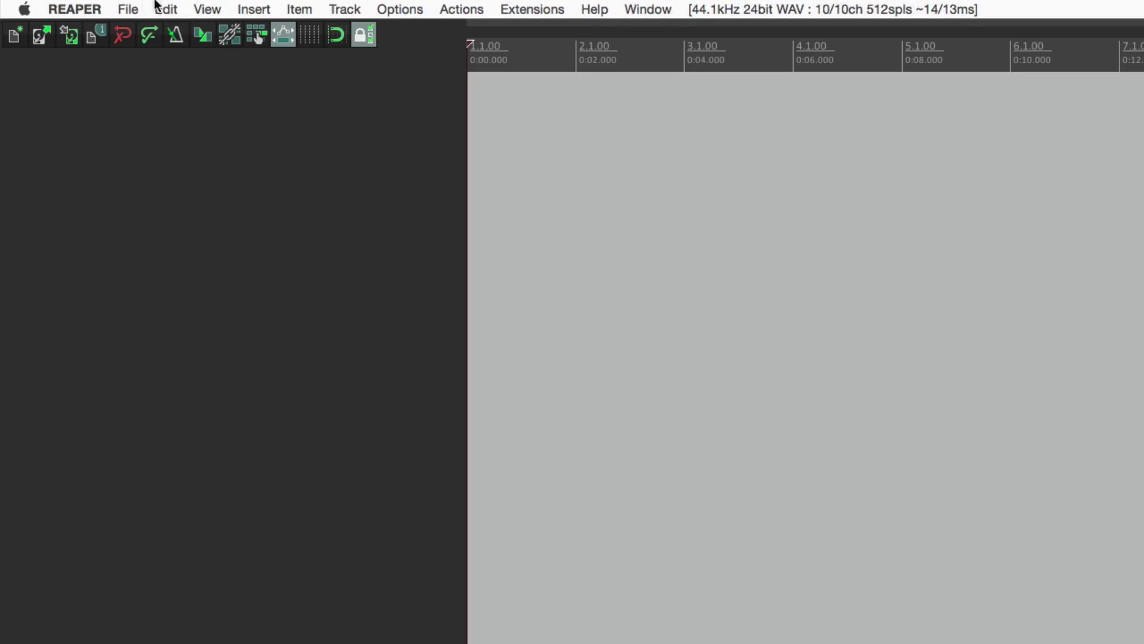
{"action": "left_click", "coordinate": [238, 8]}
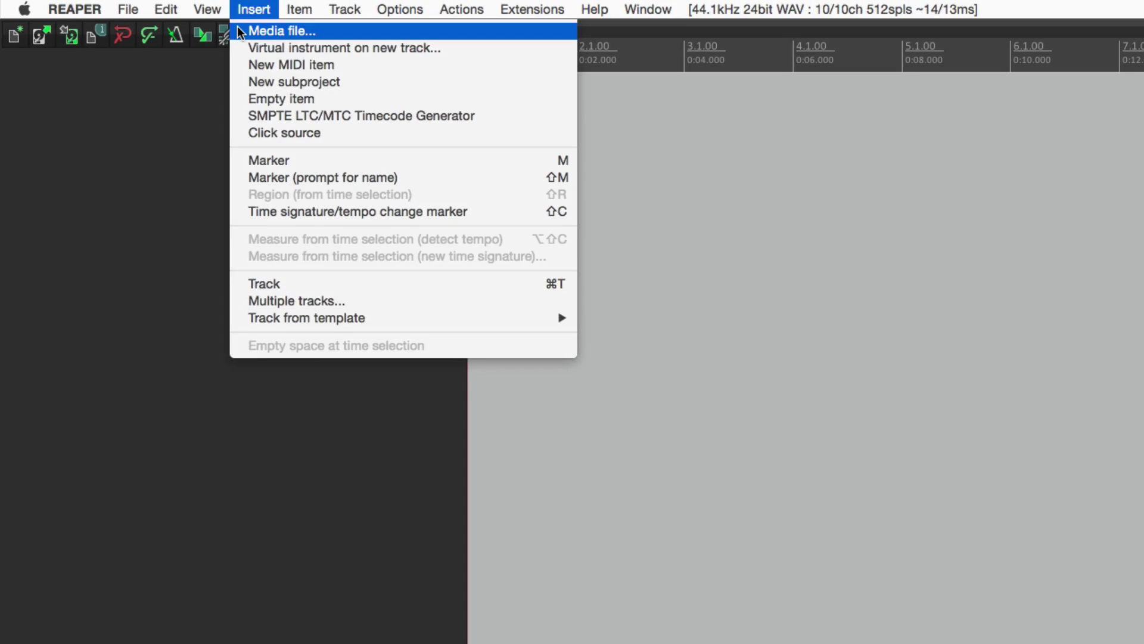
{"action": "left_click", "coordinate": [237, 26]}
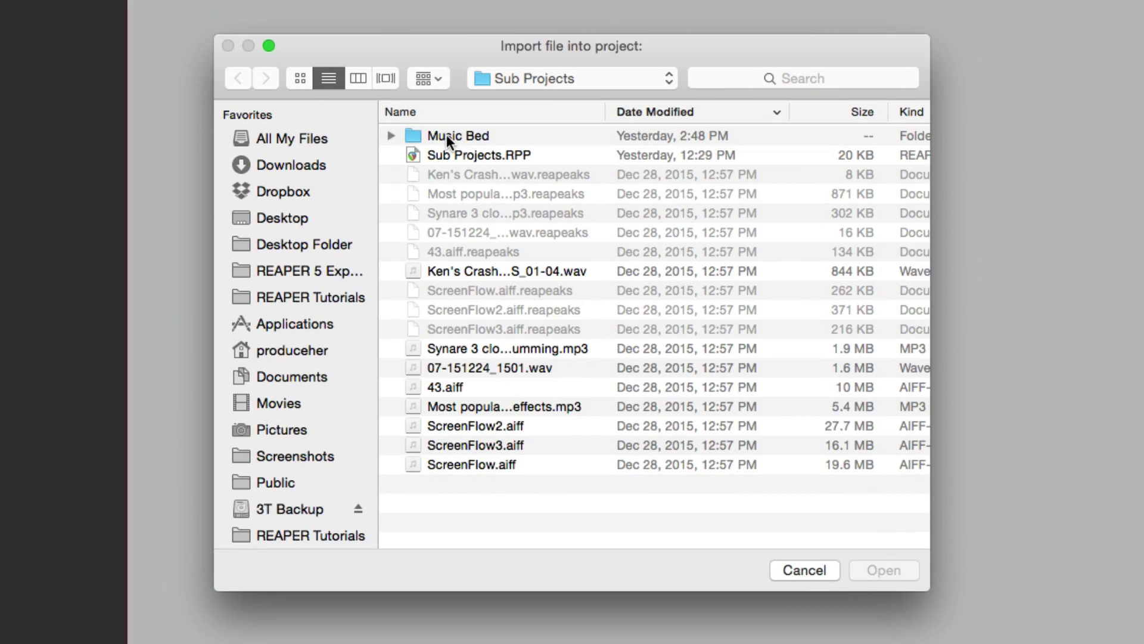
{"action": "double_click", "coordinate": [446, 135]}
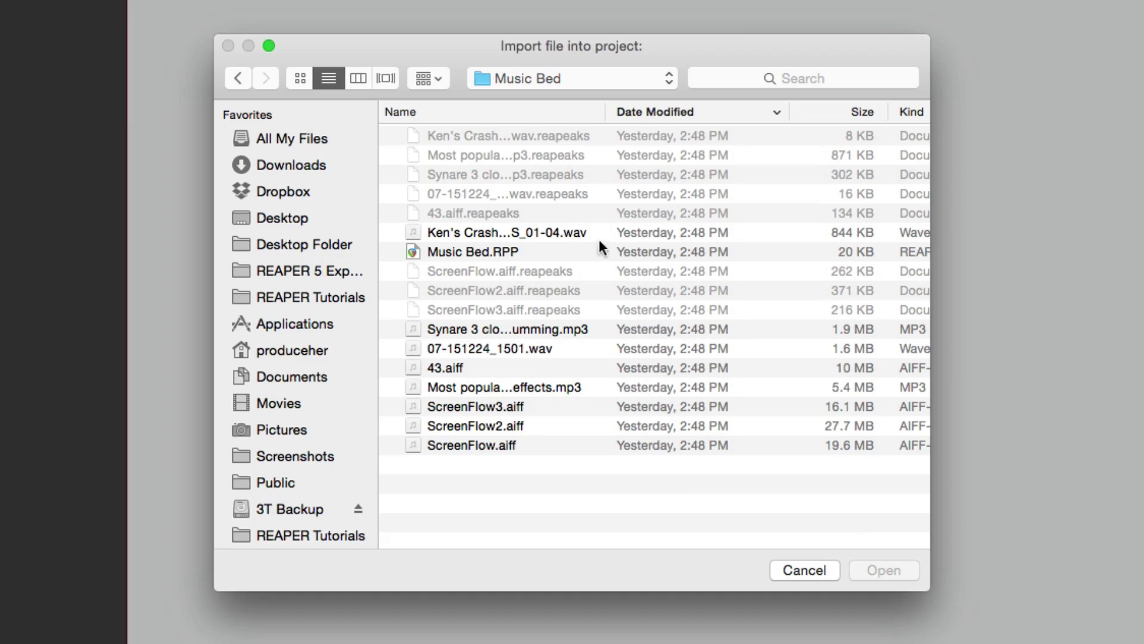
{"action": "left_click", "coordinate": [554, 254]}
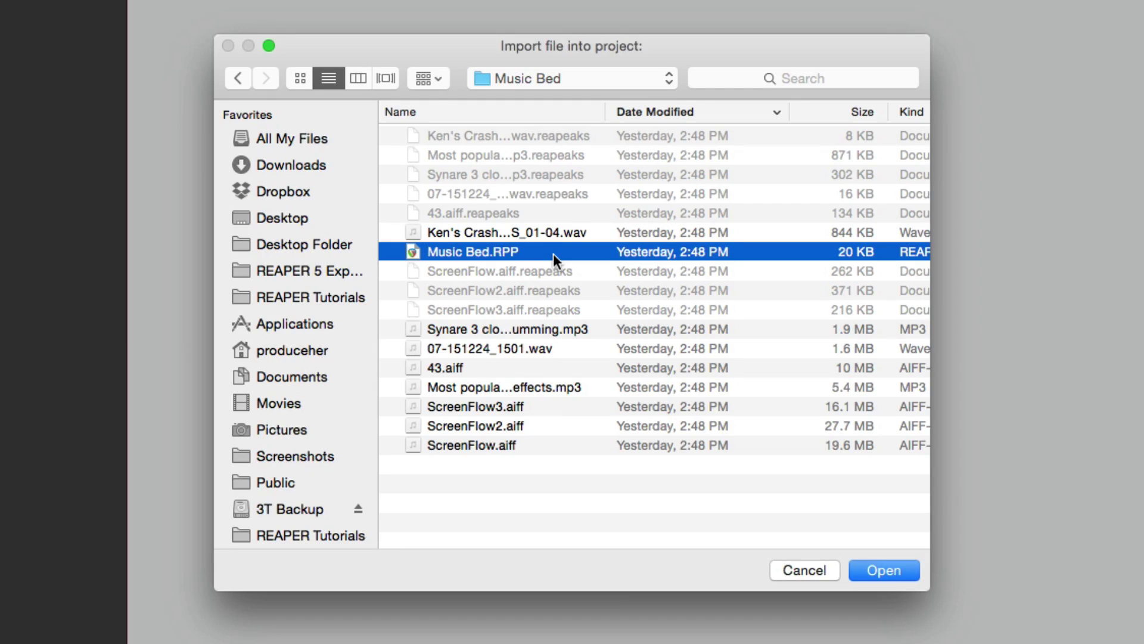
{"action": "key", "text": "Return"}
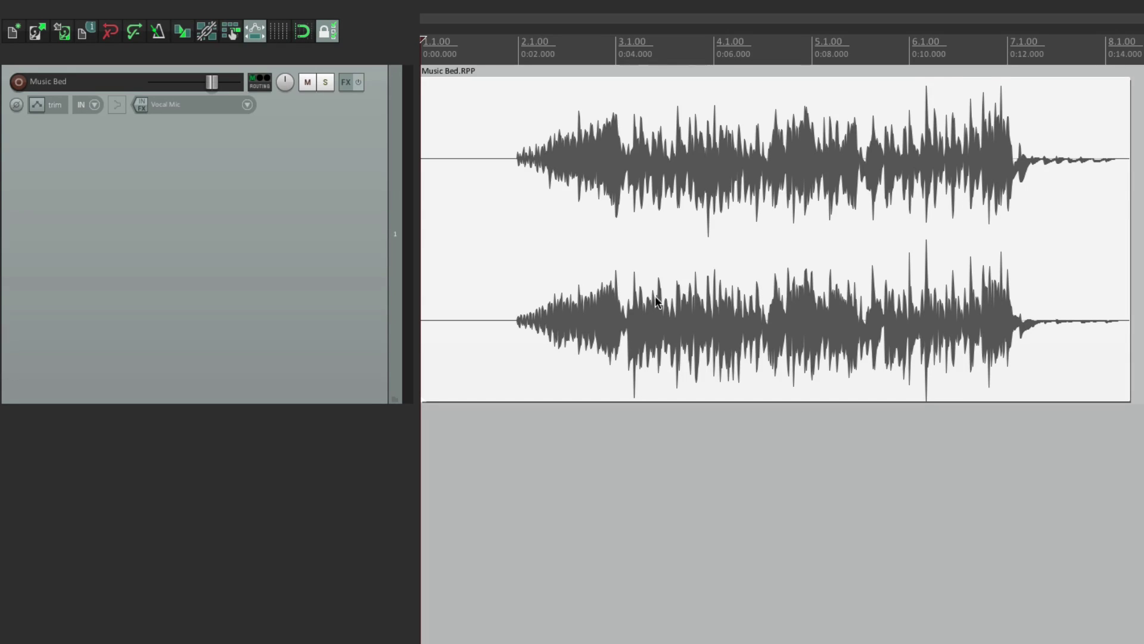
- Play the inserted Music Bed item from just before bar 2 through its ending, and stop playback
{"action": "left_click", "coordinate": [509, 461]}
{"action": "key", "text": "space"}
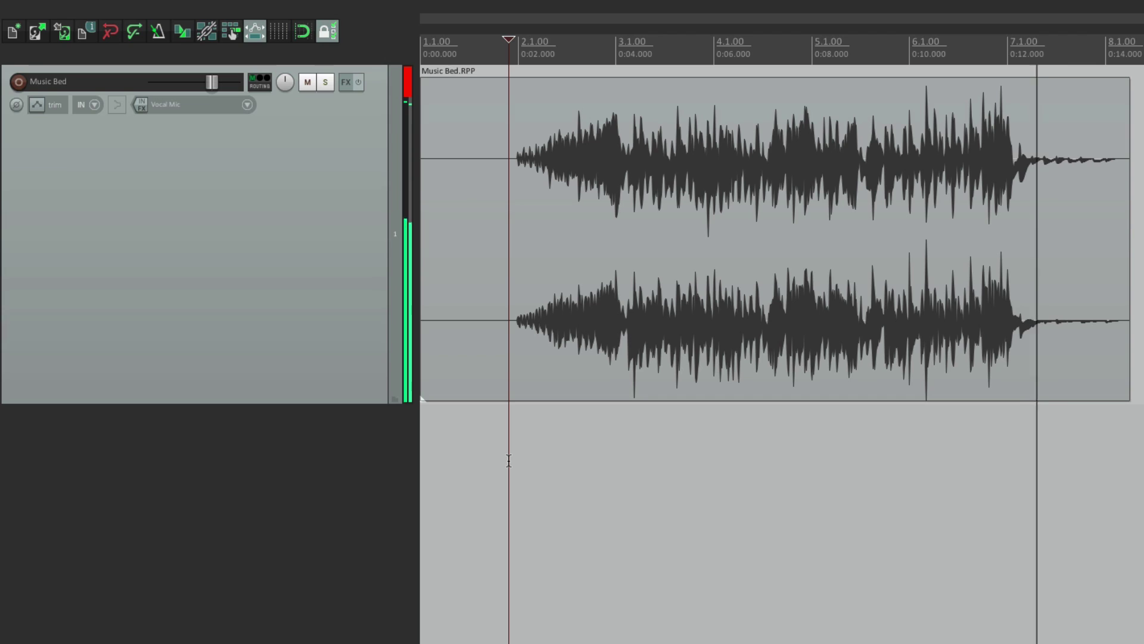
{"action": "key", "text": "space"}
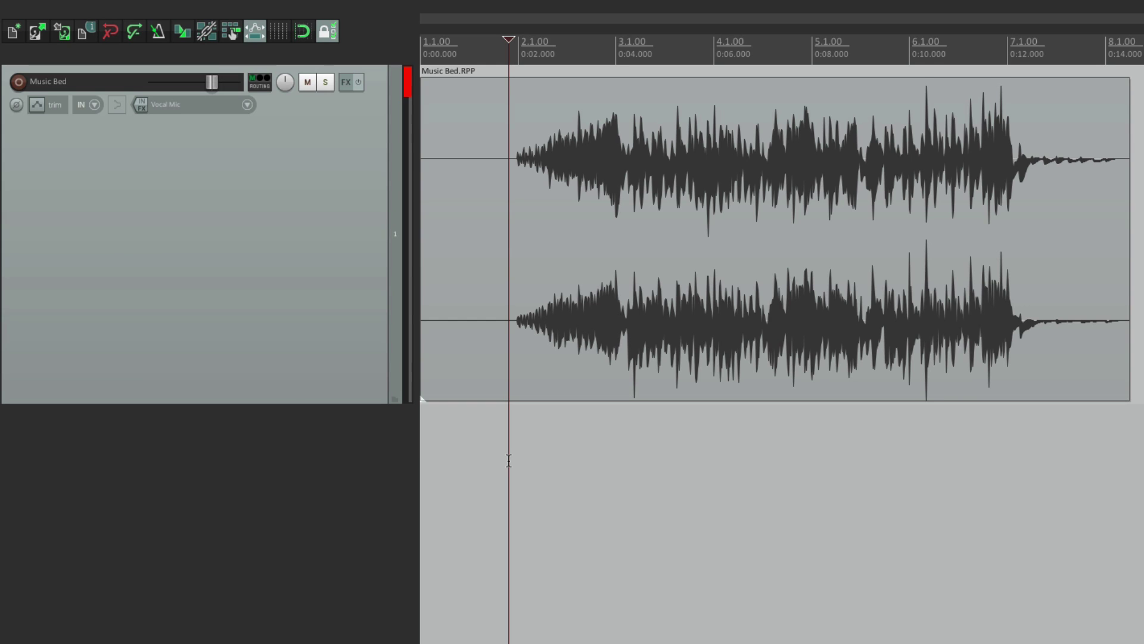
- Add a track named Voiceover below Music Bed and reduce the track heights to make room for more tracks
{"action": "double_click", "coordinate": [244, 476]}
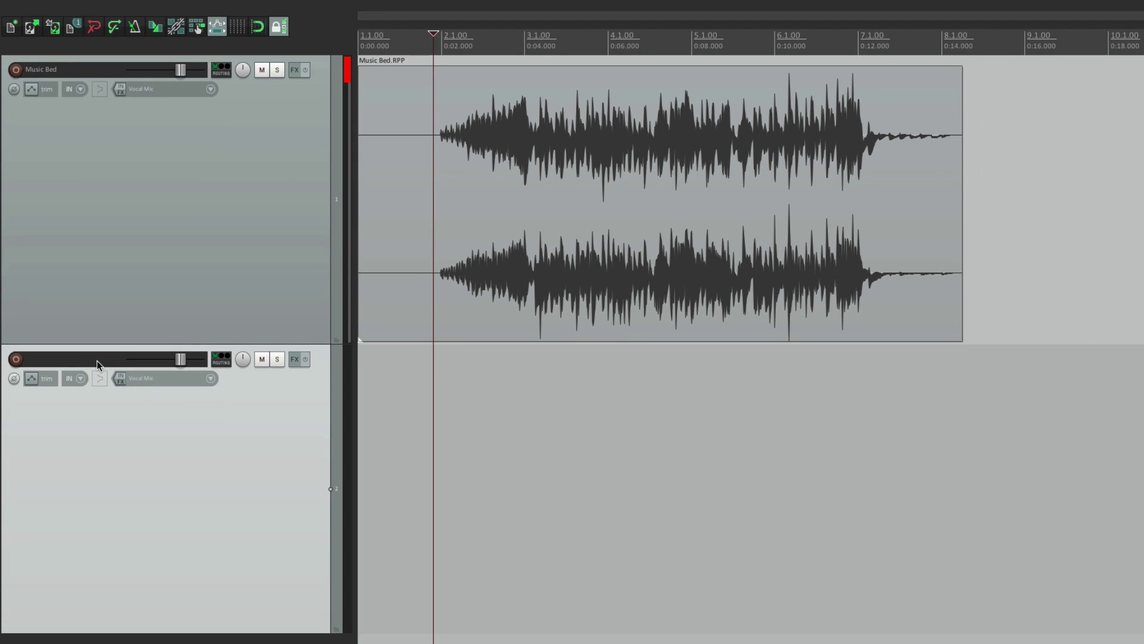
{"action": "double_click", "coordinate": [98, 360]}
{"action": "type", "text": "Voiceover"}
{"action": "key", "text": "Return"}
{"action": "scroll", "coordinate": [99, 360], "scroll_direction": "down", "scroll_amount": 3}
{"action": "key", "text": "ctrl+Down"}
{"action": "key", "text": "ctrl+Down"}
{"action": "key", "text": "ctrl+Down"}
{"action": "key", "text": "ctrl+Down"}
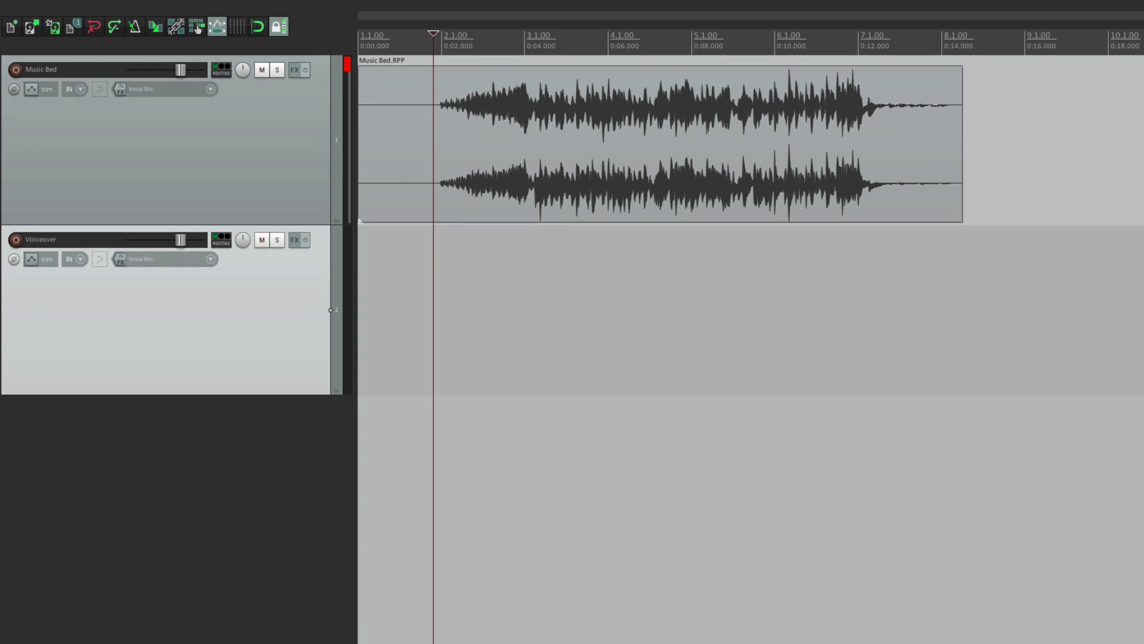
- Add two more tracks below Voiceover, named Sound FX and Video
{"action": "double_click", "coordinate": [136, 447]}
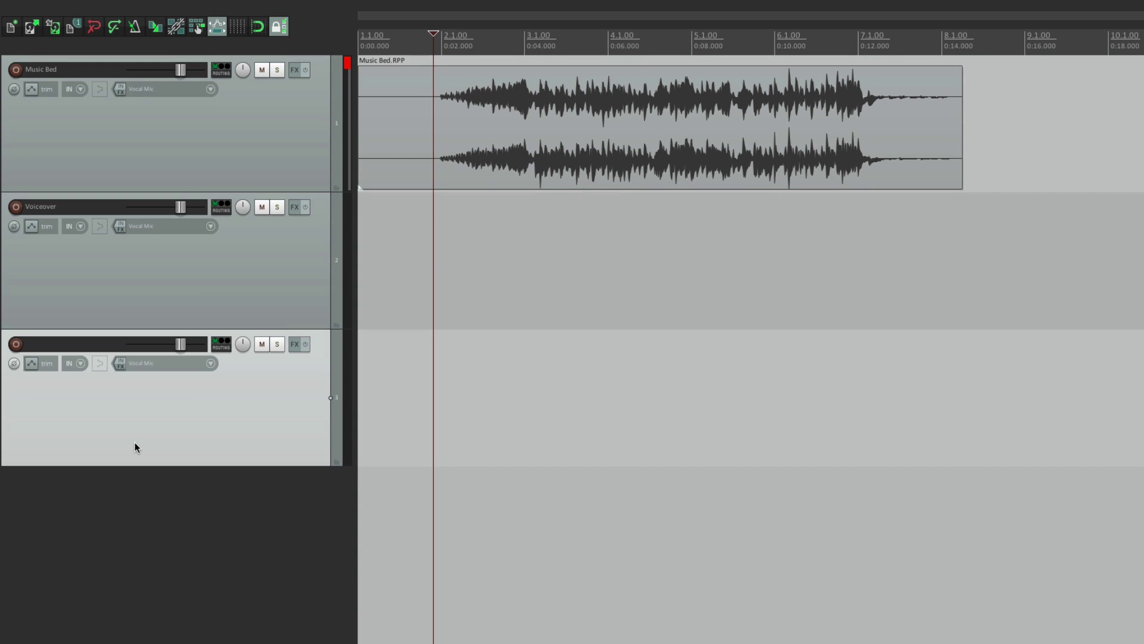
{"action": "double_click", "coordinate": [87, 343]}
{"action": "type", "text": "Sound FX"}
{"action": "key", "text": "Return"}
{"action": "double_click", "coordinate": [135, 539]}
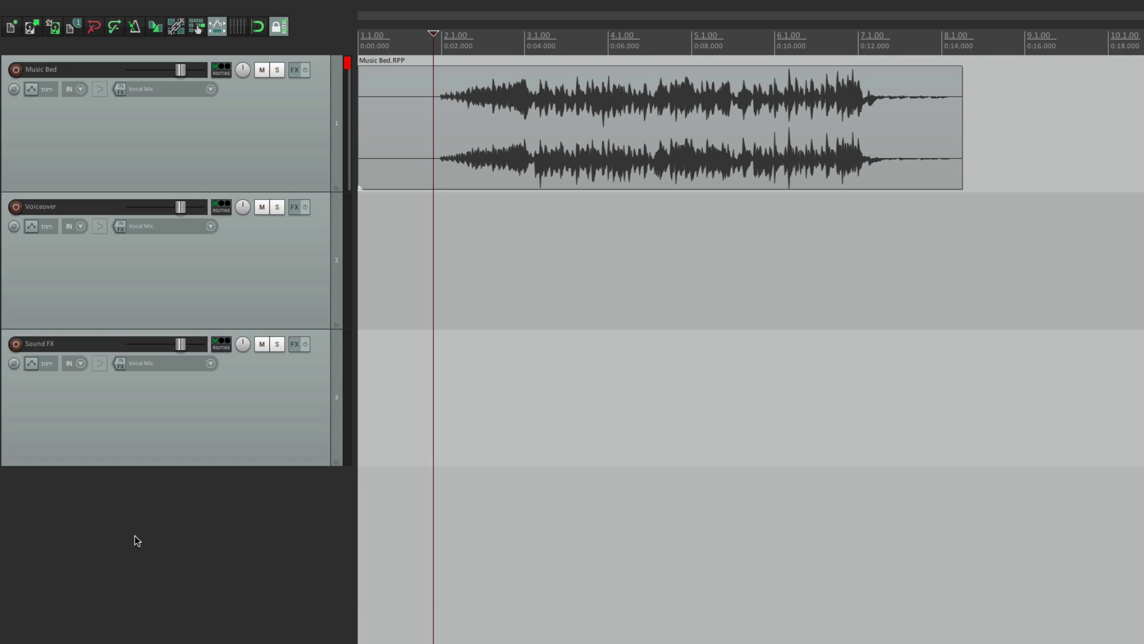
{"action": "double_click", "coordinate": [87, 481]}
{"action": "type", "text": "Video"}
{"action": "key", "text": "Return"}
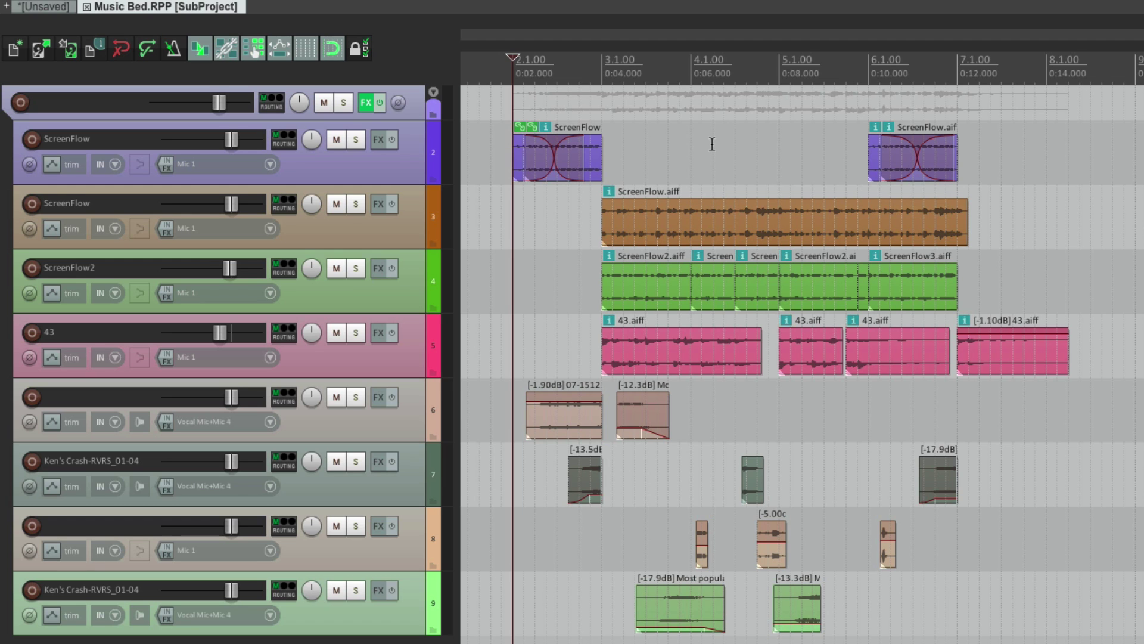
- In the Music Bed subproject, mute all the intro items between bars 2 and 3 on tracks 2, 6 and 7
{"action": "scroll", "coordinate": [633, 238], "scroll_direction": "up", "scroll_amount": 5}
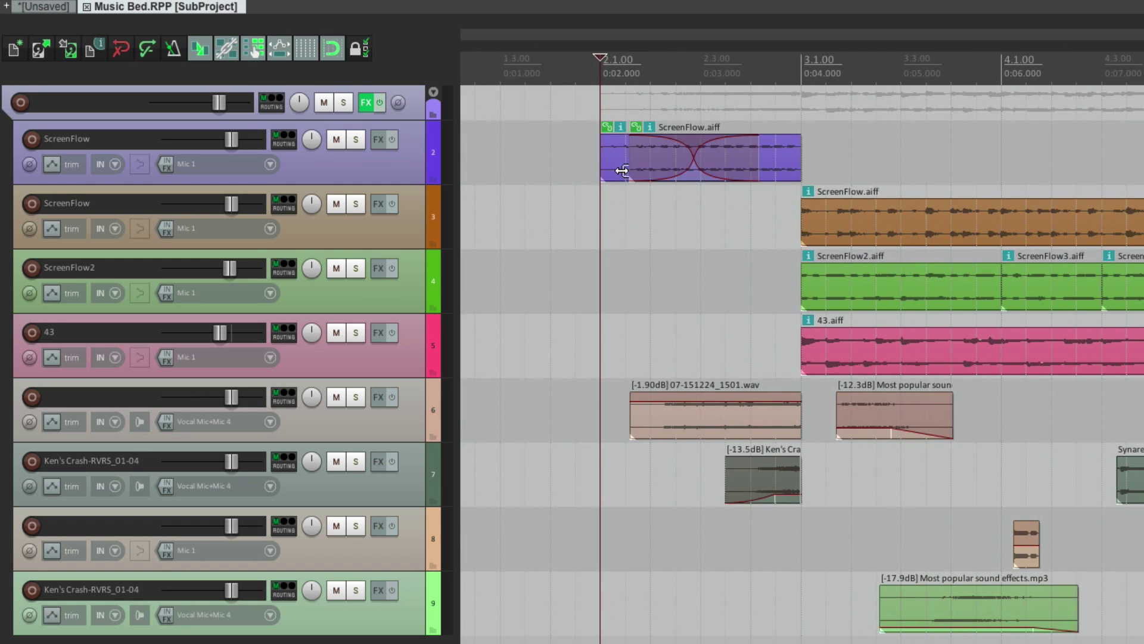
{"action": "left_click_drag", "start_coordinate": [577, 149], "coordinate": [797, 492]}
{"action": "right_click", "coordinate": [778, 160]}
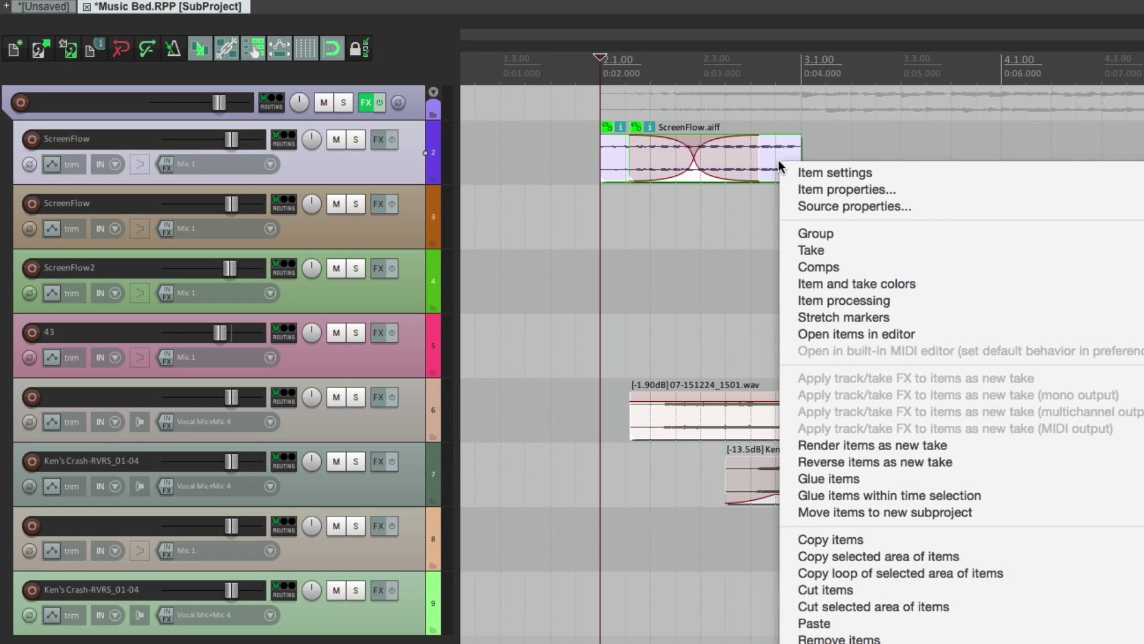
{"action": "mouse_move", "coordinate": [795, 167]}
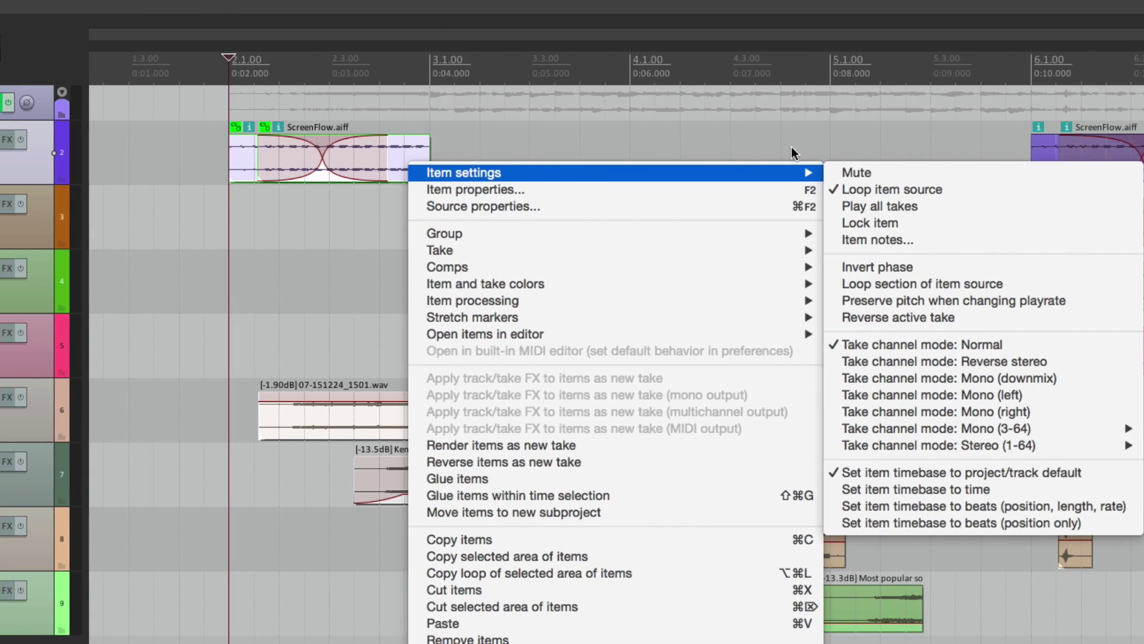
{"action": "left_click", "coordinate": [849, 172]}
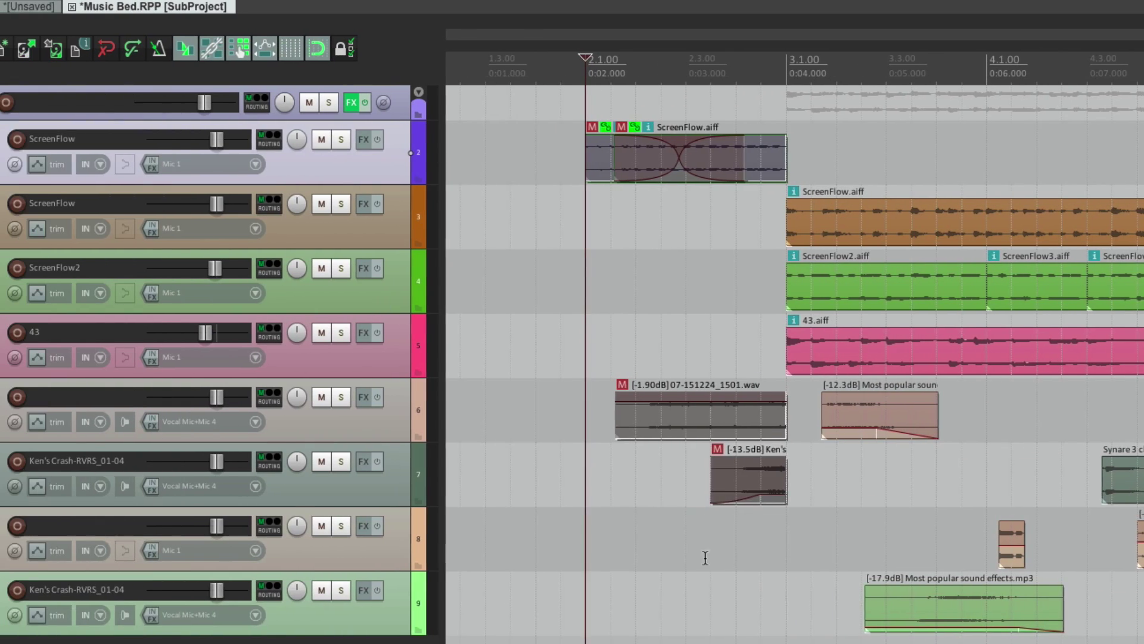
- Play the subproject from shortly before bar 3 to hear it without the muted intro items, and stop playback
{"action": "left_click", "coordinate": [713, 597]}
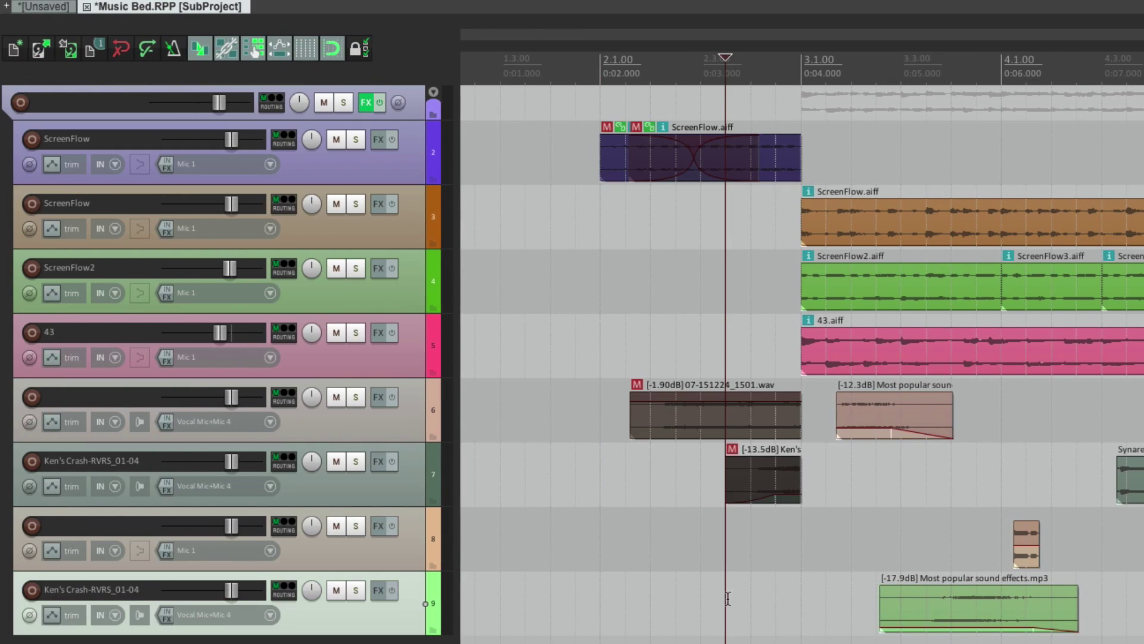
{"action": "scroll", "coordinate": [735, 597], "scroll_direction": "right", "scroll_amount": 2}
{"action": "left_click", "coordinate": [719, 597]}
{"action": "key", "text": "space"}
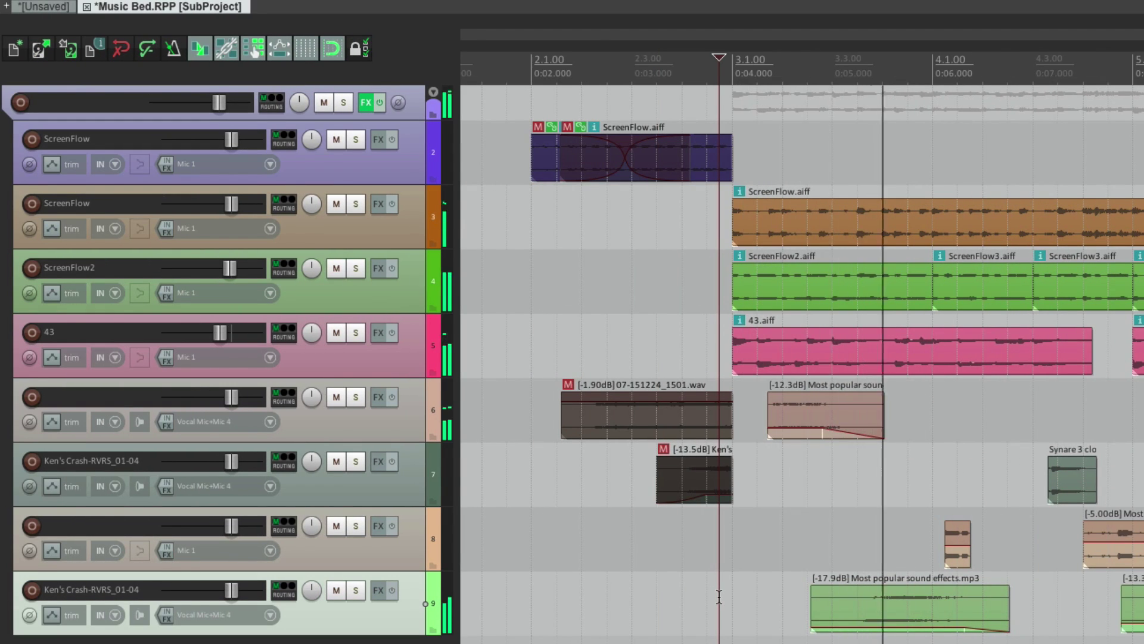
{"action": "key", "text": "space"}
{"action": "left_click", "coordinate": [672, 250]}
{"action": "key", "text": "space"}
{"action": "key", "text": "space"}
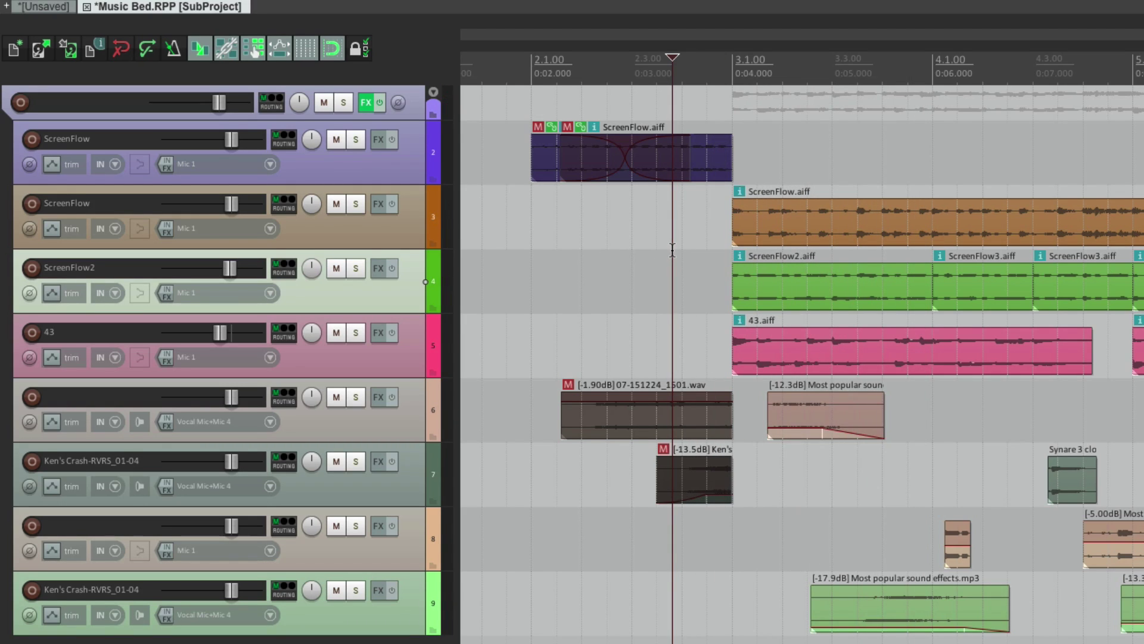
- Check the Music Bed item in the main project, save the Music Bed subproject, and return to the main project
{"action": "left_click", "coordinate": [48, 7]}
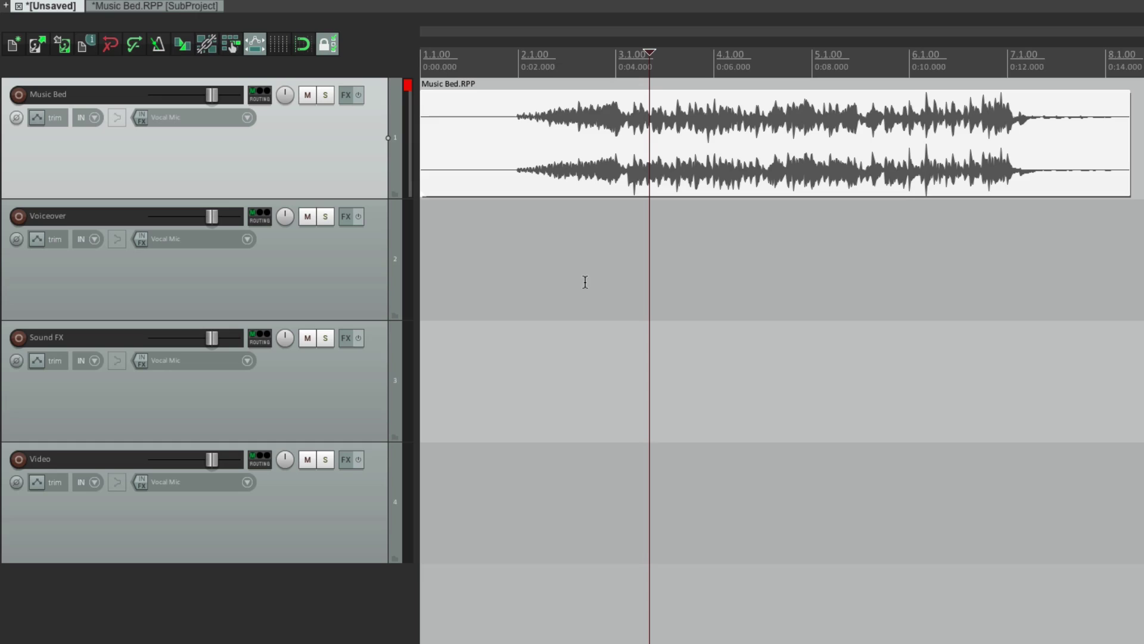
{"action": "left_click", "coordinate": [170, 7]}
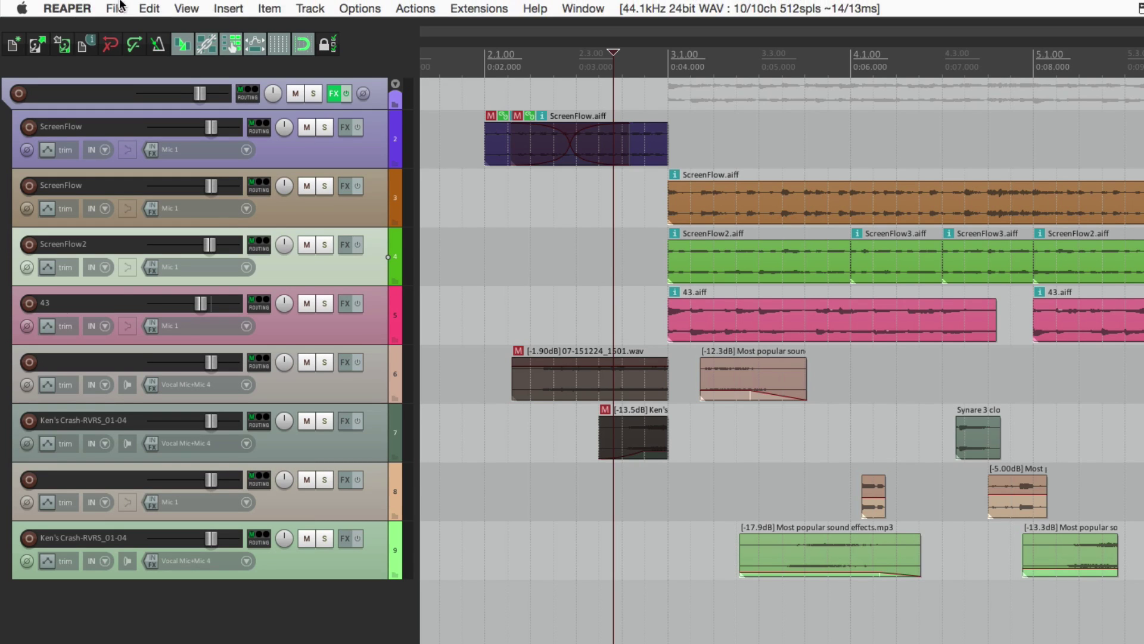
{"action": "left_click", "coordinate": [115, 8]}
{"action": "left_click", "coordinate": [125, 59]}
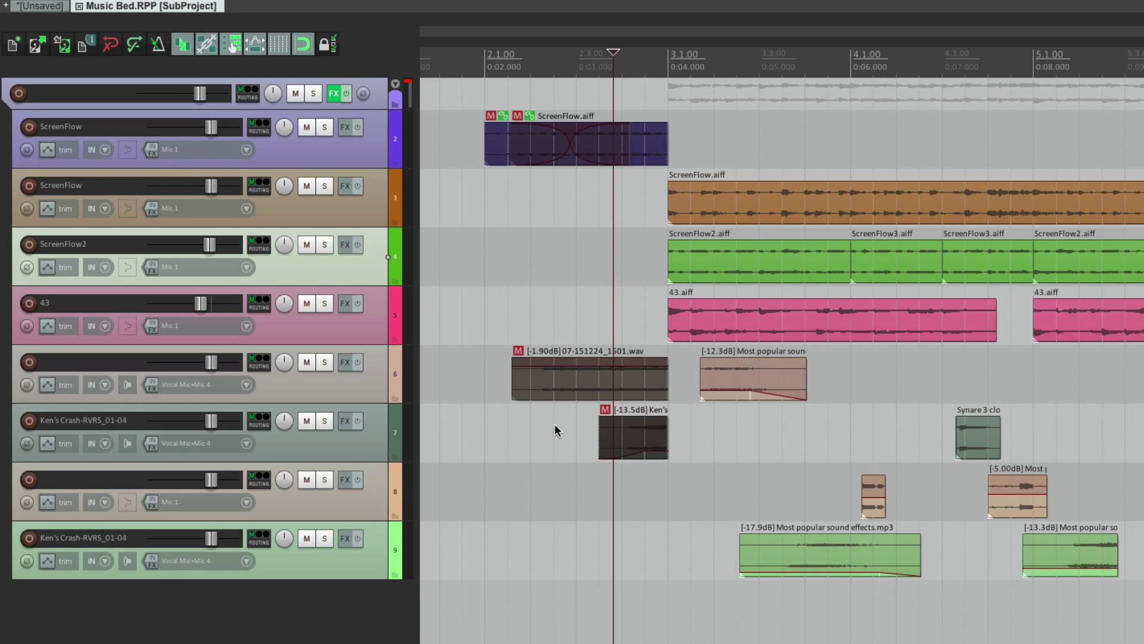
{"action": "left_click", "coordinate": [56, 8]}
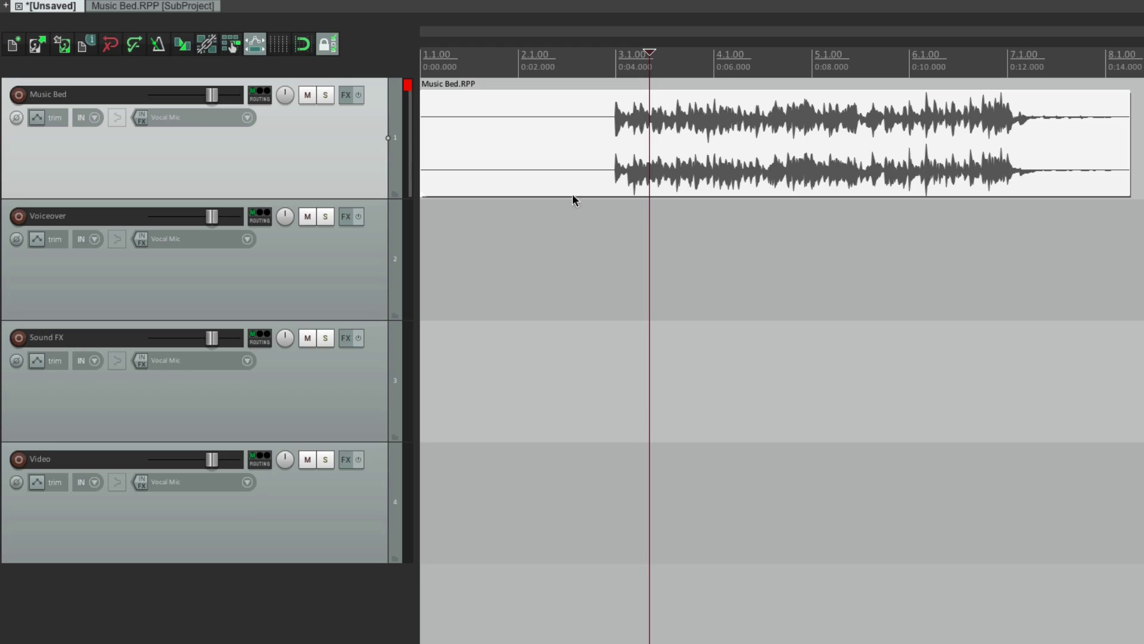
- Play the updated Music Bed item in the main project from just before bar 3, and stop playback
{"action": "left_click", "coordinate": [583, 261]}
{"action": "key", "text": "space"}
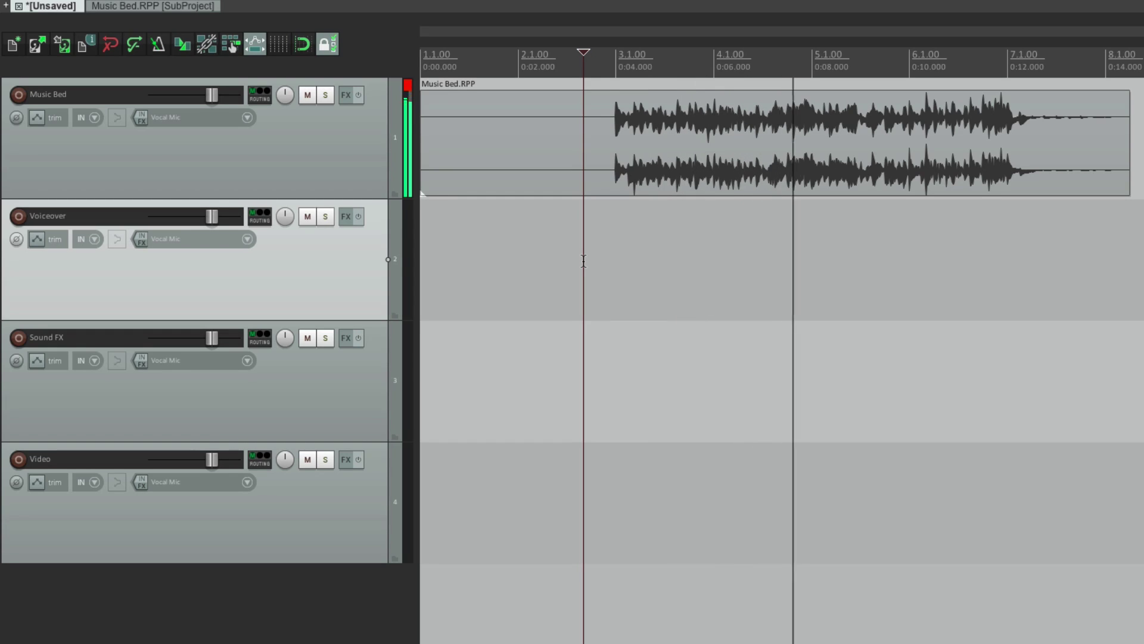
{"action": "key", "text": "space"}
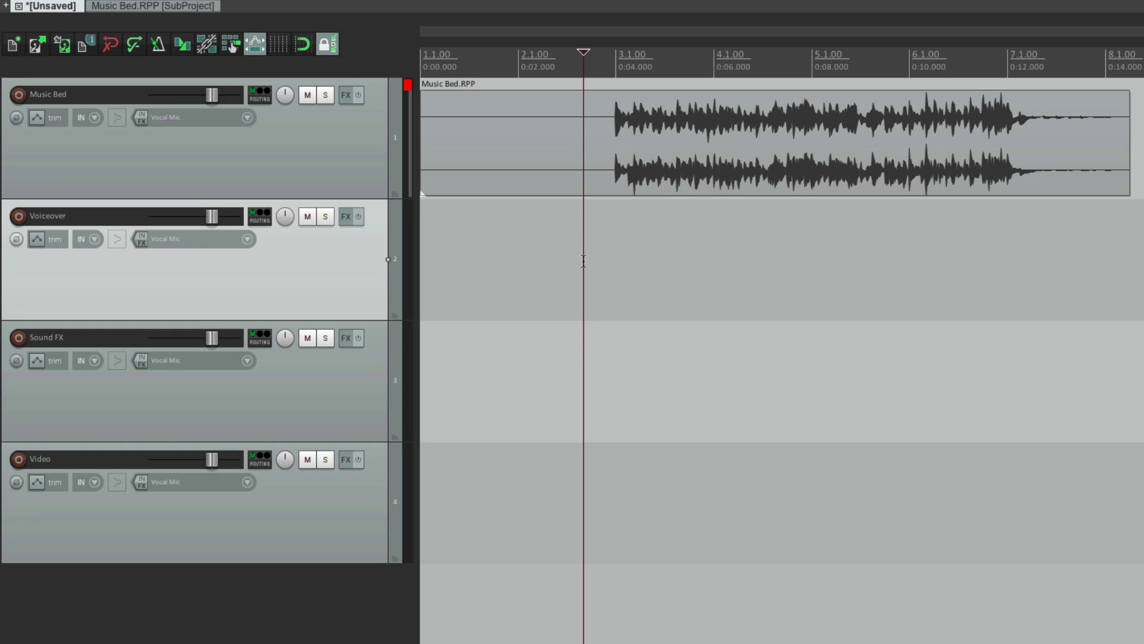
- Open the subproject from its Music Bed item, audition the ScreenFlow track 3 in solo before bar 3, and unsolo it
{"action": "double_click", "coordinate": [737, 143]}
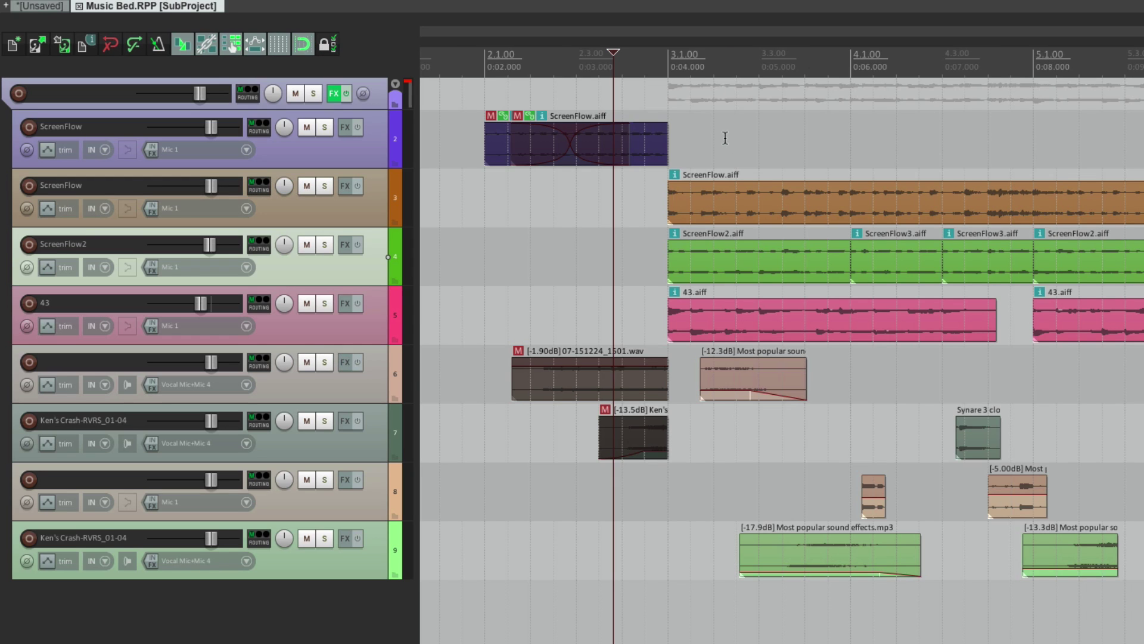
{"action": "left_click", "coordinate": [650, 203]}
{"action": "left_click", "coordinate": [325, 186]}
{"action": "key", "text": "space"}
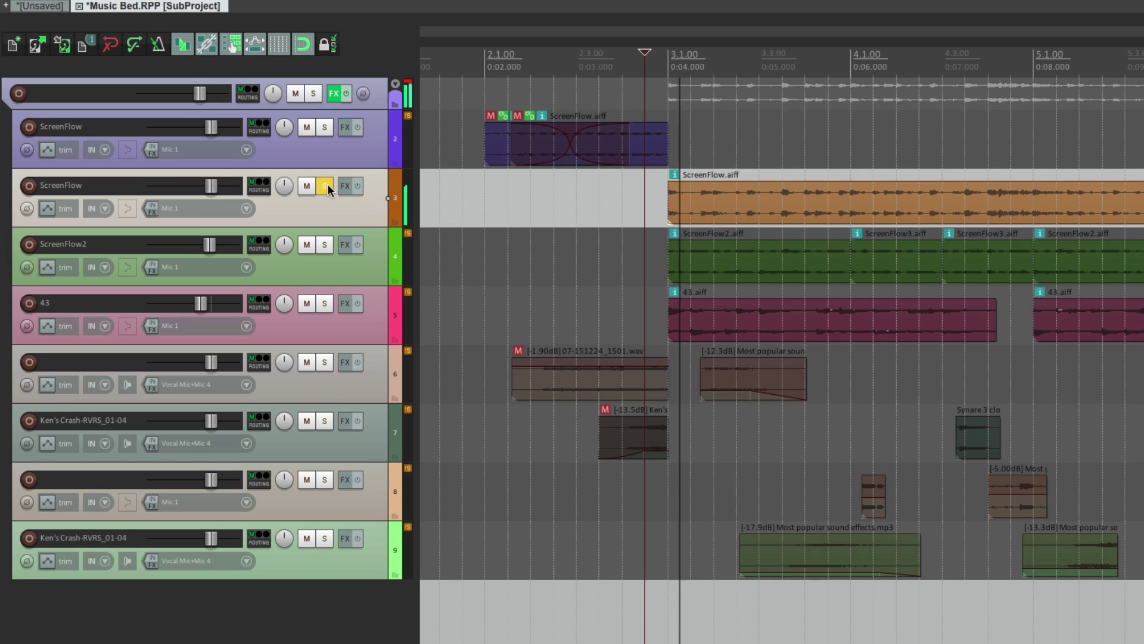
{"action": "key", "text": "space"}
{"action": "left_click", "coordinate": [327, 185]}
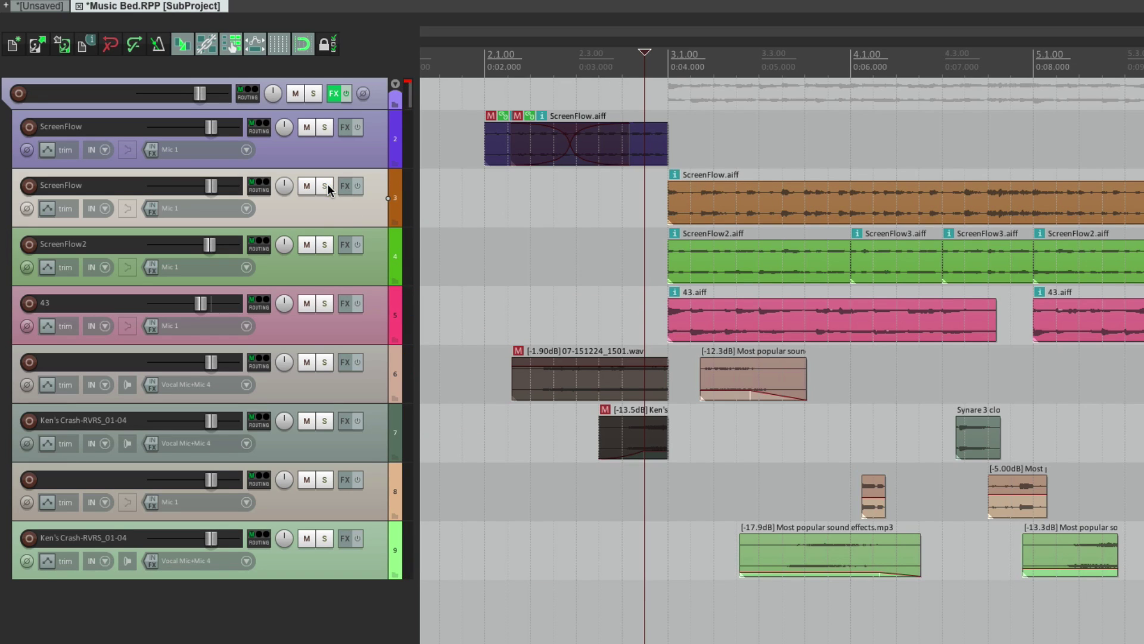
- Mute the ScreenFlow track 3 in the subproject, save the Music Bed subproject, and return to the main project
{"action": "left_click", "coordinate": [307, 187]}
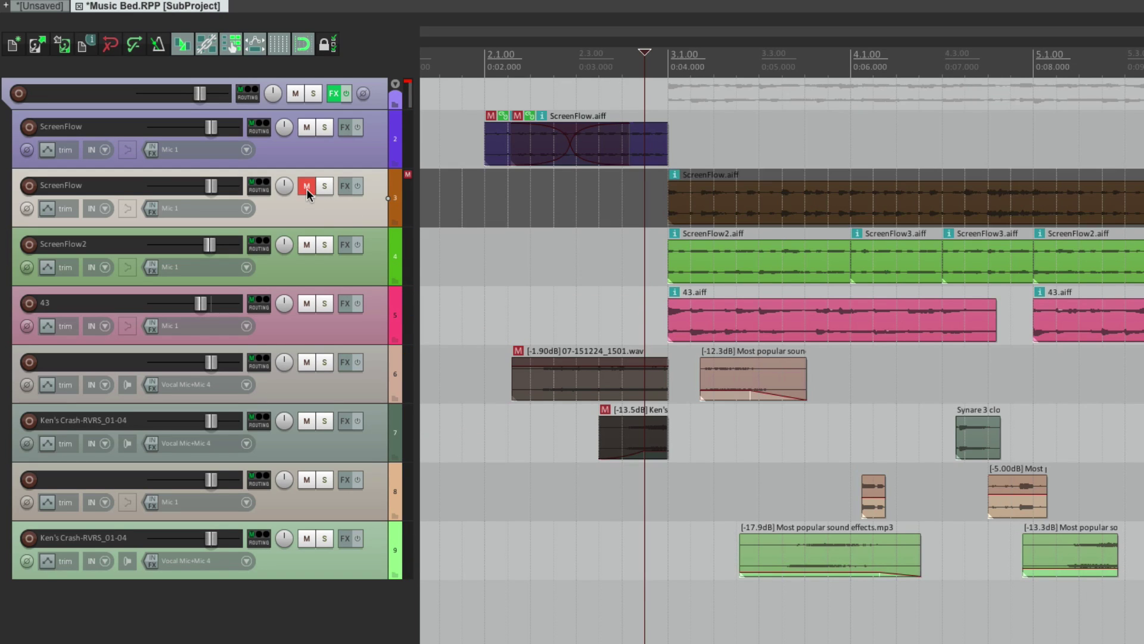
{"action": "left_click", "coordinate": [111, 6]}
{"action": "left_click", "coordinate": [120, 60]}
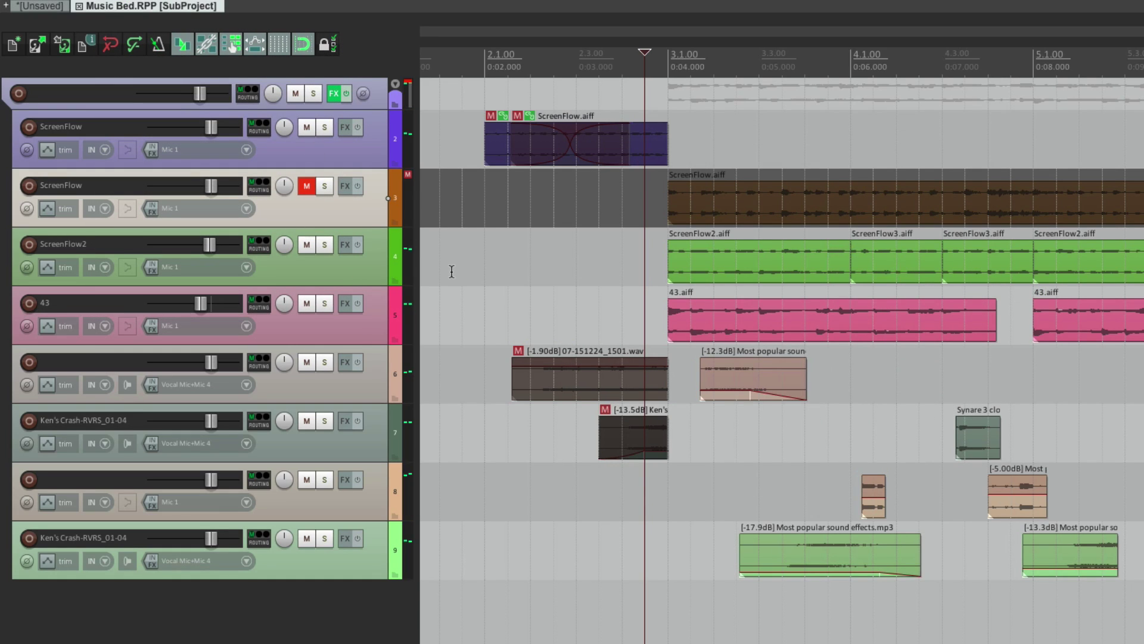
{"action": "left_click", "coordinate": [33, 7]}
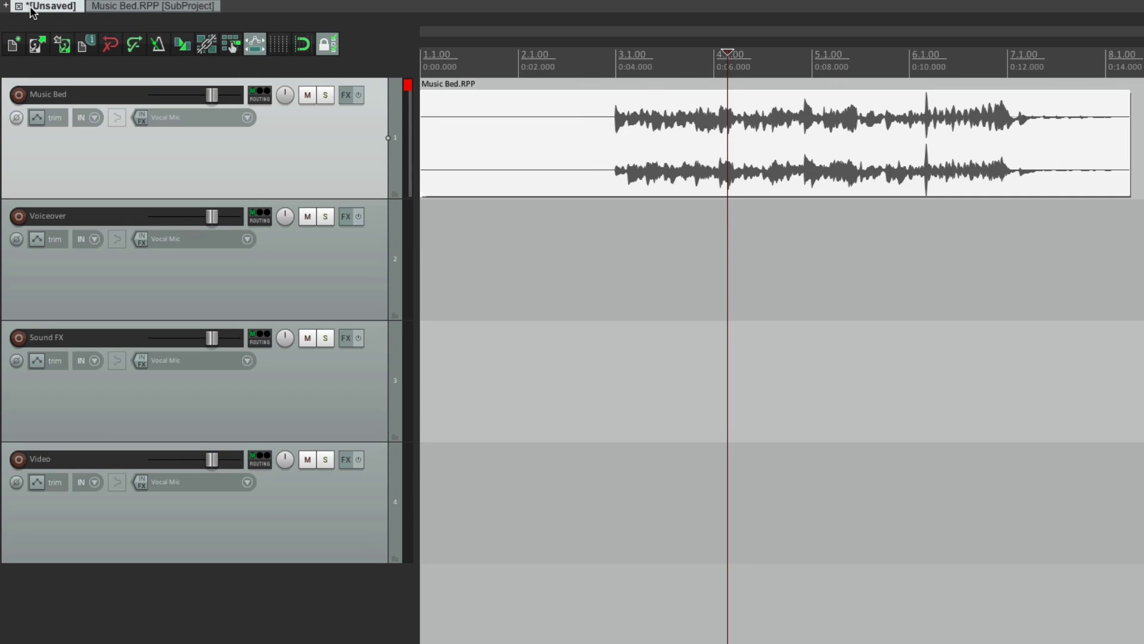
- Play the Music Bed item from just before bar 3 to hear it without the muted ScreenFlow track, and stop playback
{"action": "left_click", "coordinate": [611, 235]}
{"action": "key", "text": "space"}
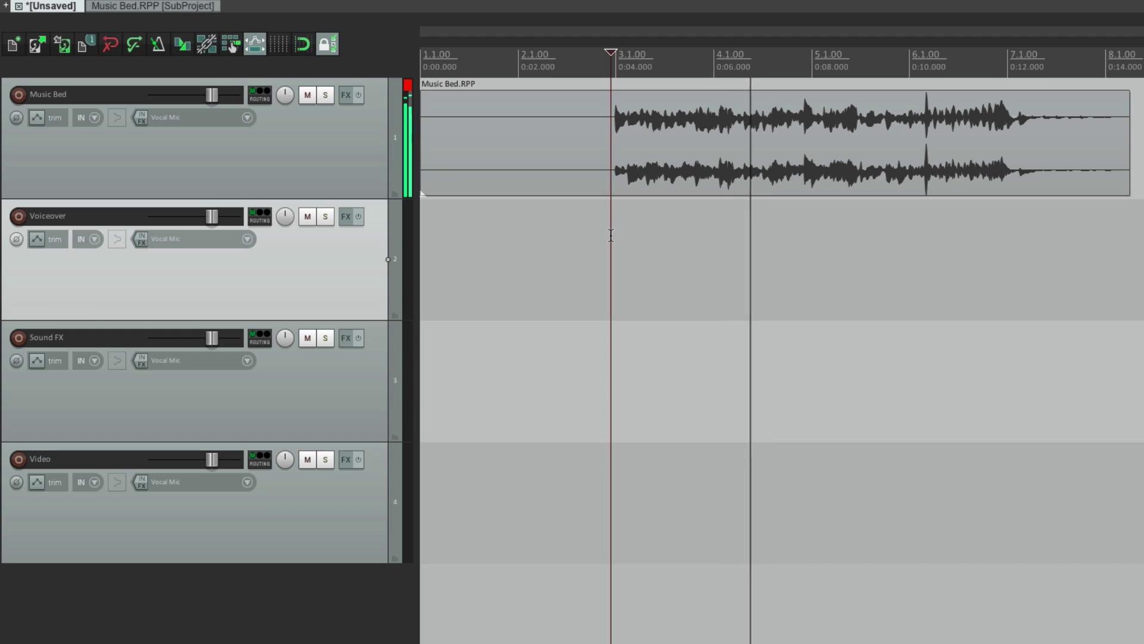
{"action": "key", "text": "space"}
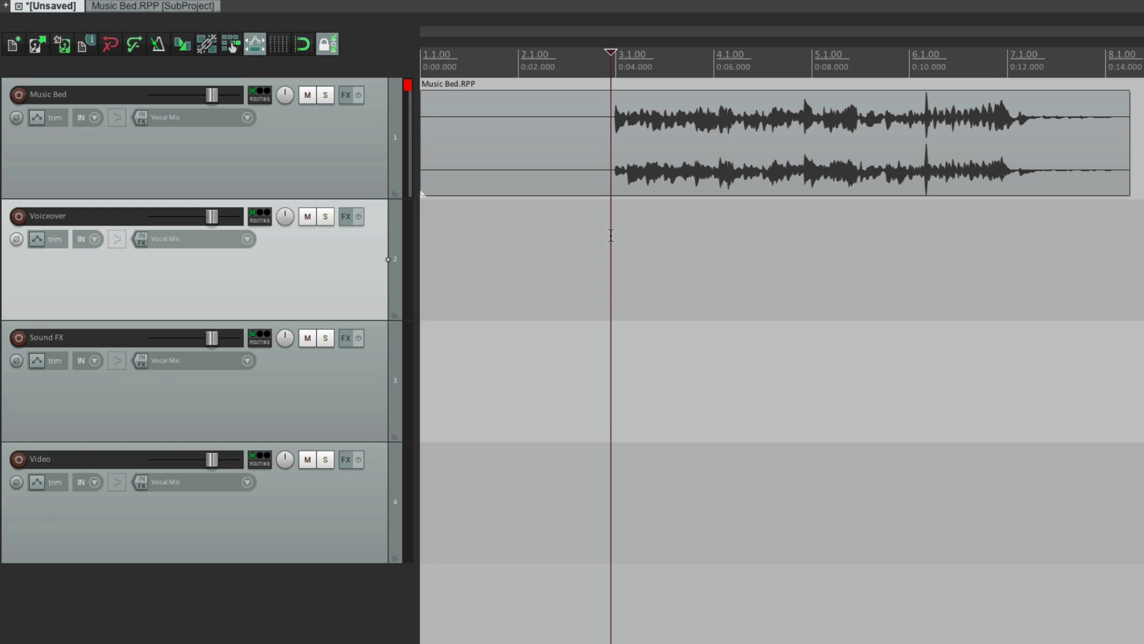
- Check the Music Bed subproject, return to the main project, and replay the Music Bed item from just before bar 3
{"action": "left_click", "coordinate": [170, 8]}
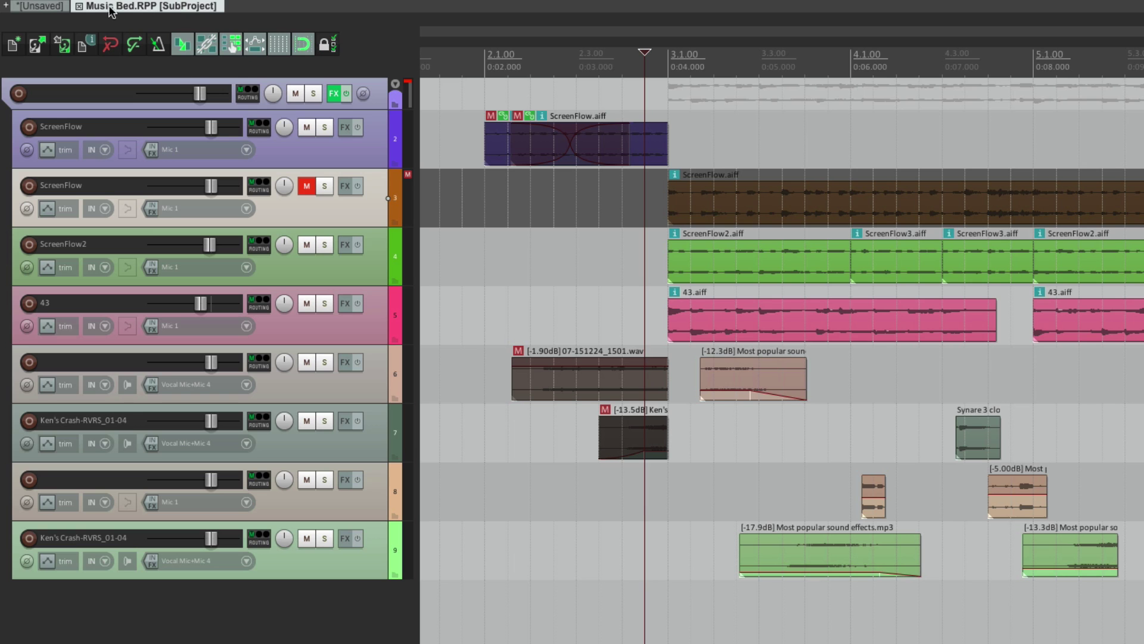
{"action": "left_click", "coordinate": [79, 8]}
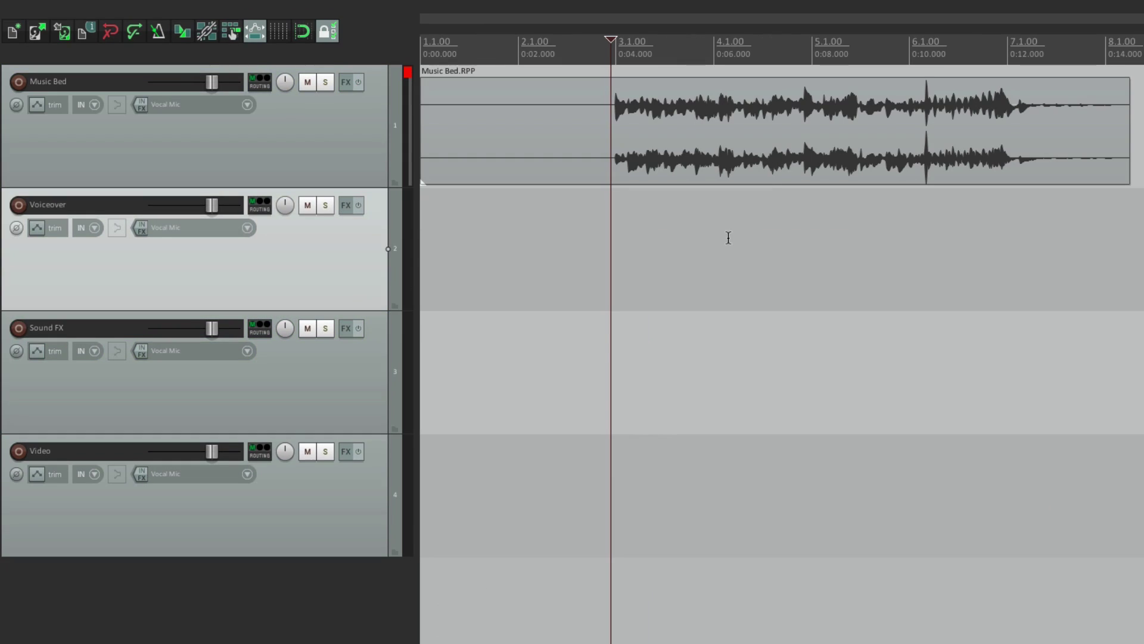
{"action": "key", "text": "space"}
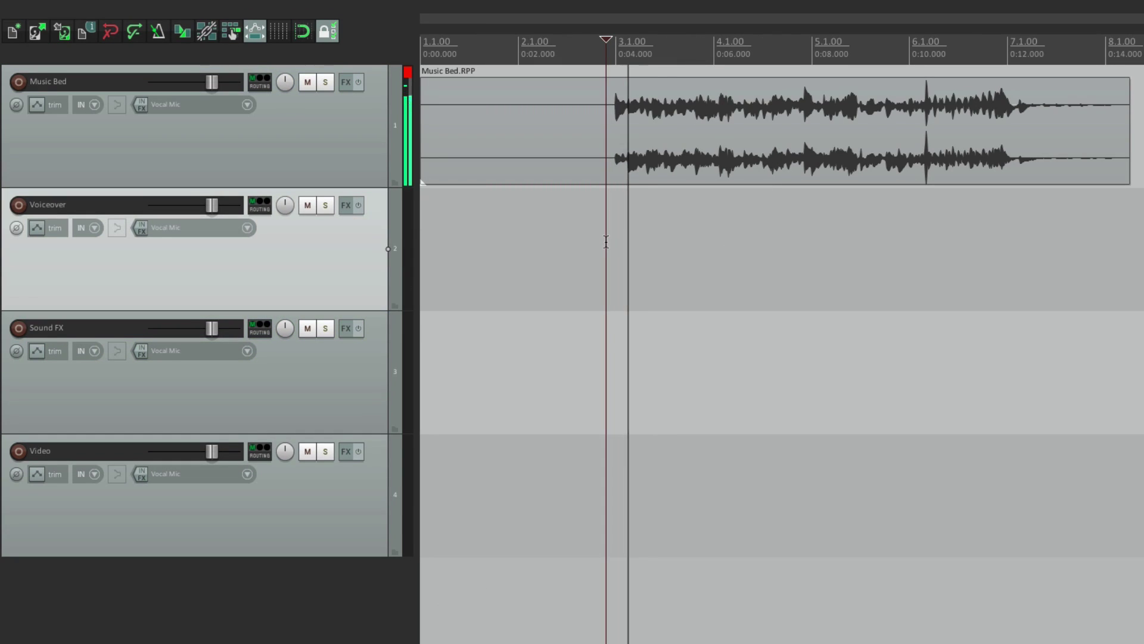
{"action": "key", "text": "space"}
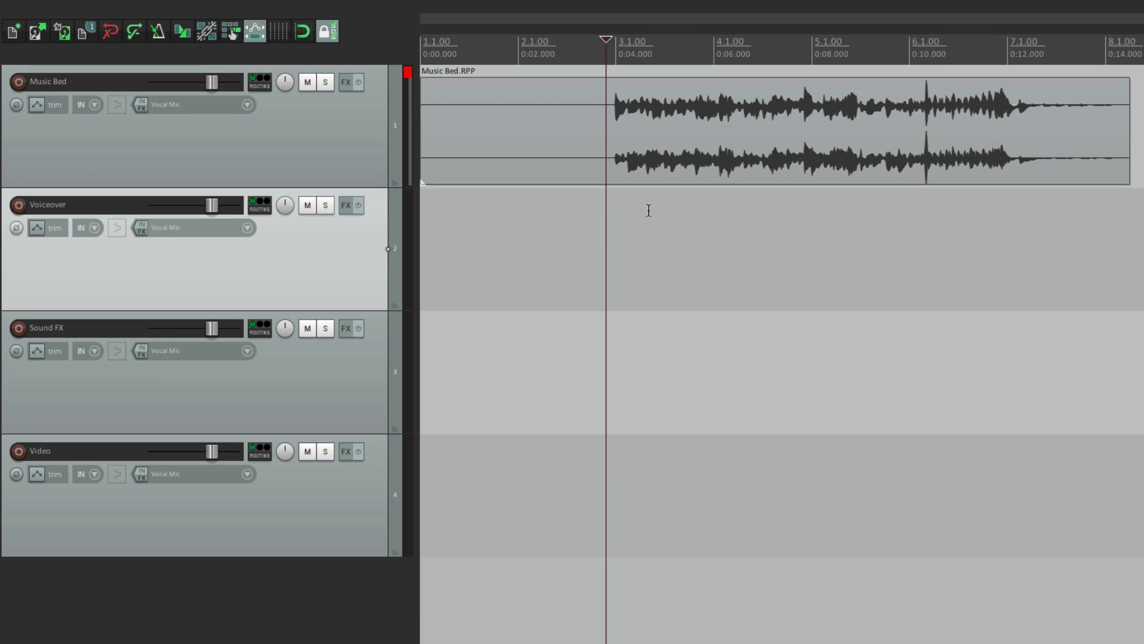
- Open the subproject from its Music Bed item, and unmute the ScreenFlow track 3 and the intro items before bar 3
{"action": "double_click", "coordinate": [709, 126]}
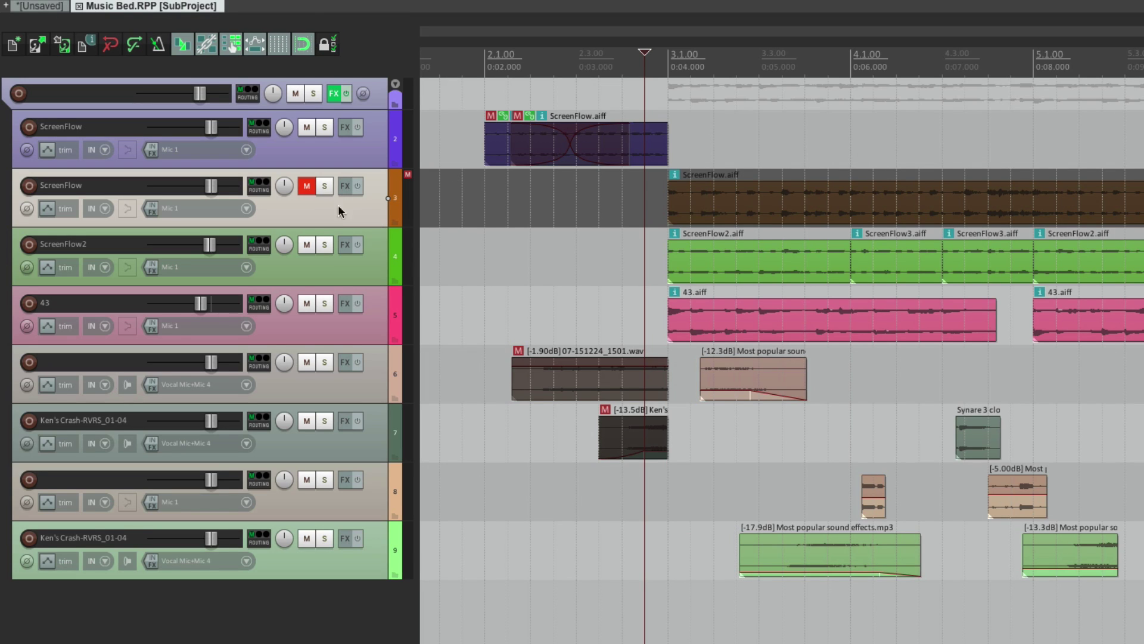
{"action": "left_click", "coordinate": [307, 188]}
{"action": "left_click_drag", "start_coordinate": [468, 136], "coordinate": [662, 430]}
{"action": "left_click", "coordinate": [514, 118]}
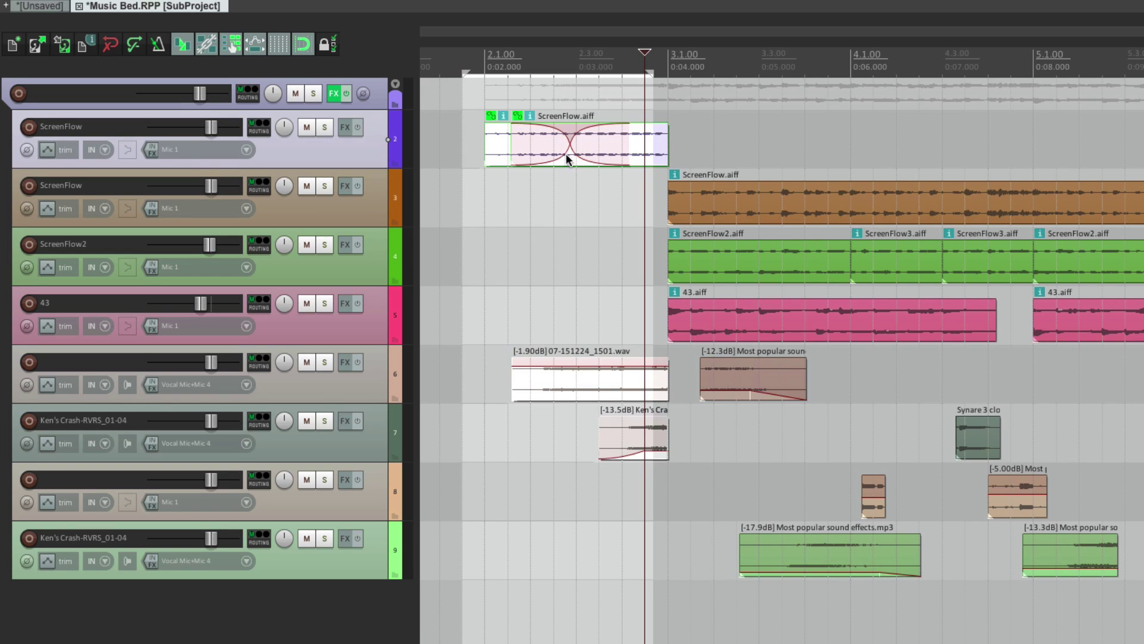
- Save the Music Bed subproject with the intro items and track 3 restored, and return to the main project
{"action": "left_click", "coordinate": [115, 7]}
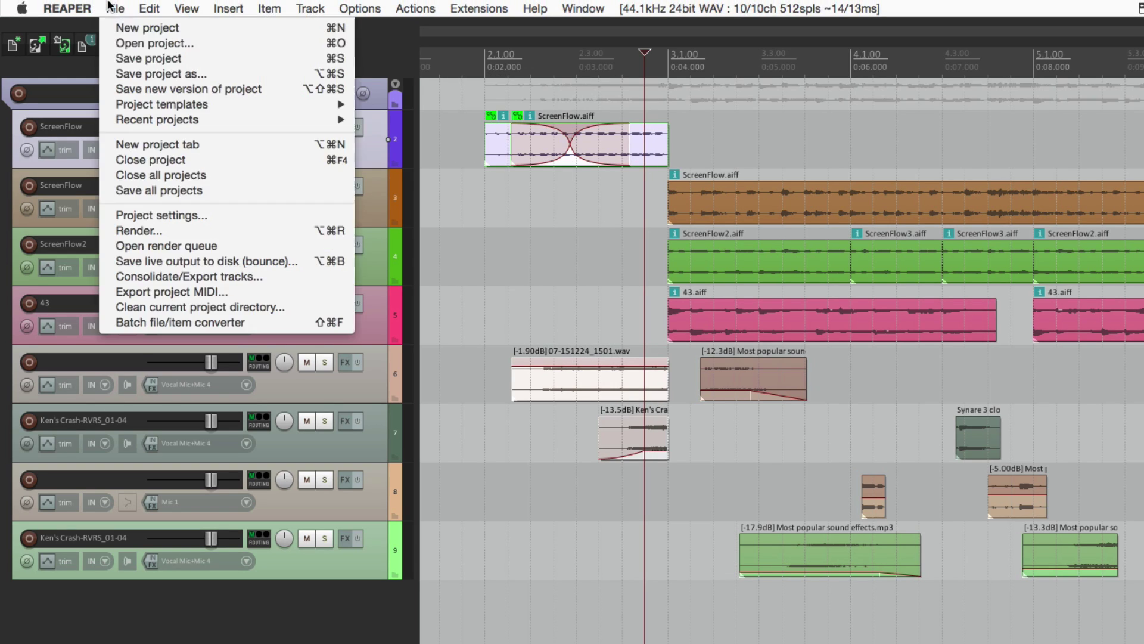
{"action": "left_click", "coordinate": [122, 68]}
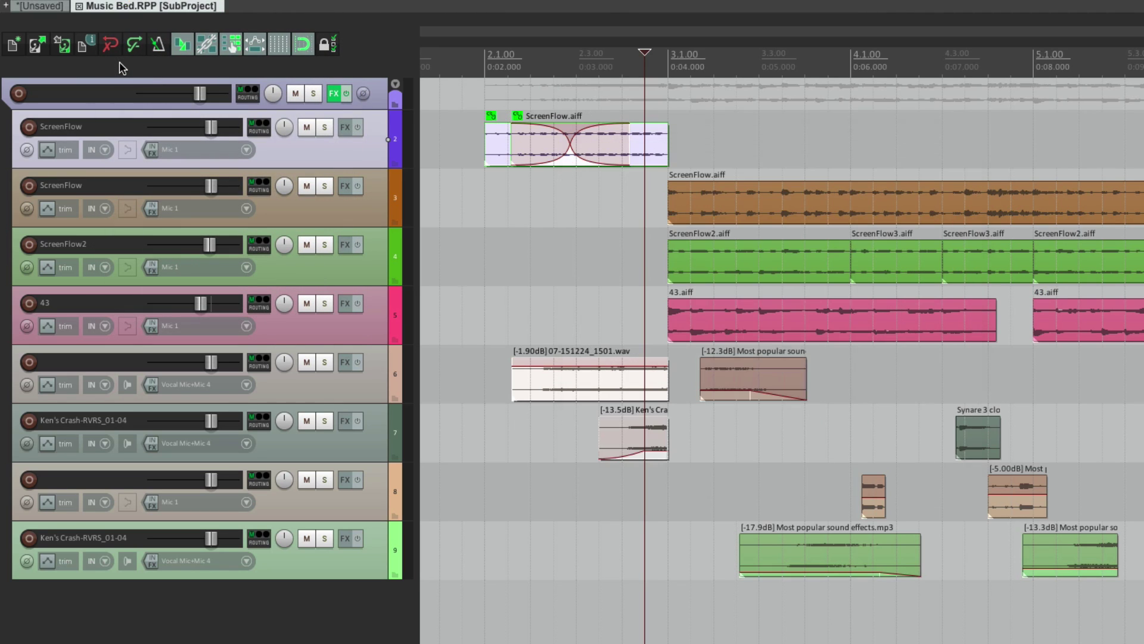
{"action": "left_click", "coordinate": [80, 8]}
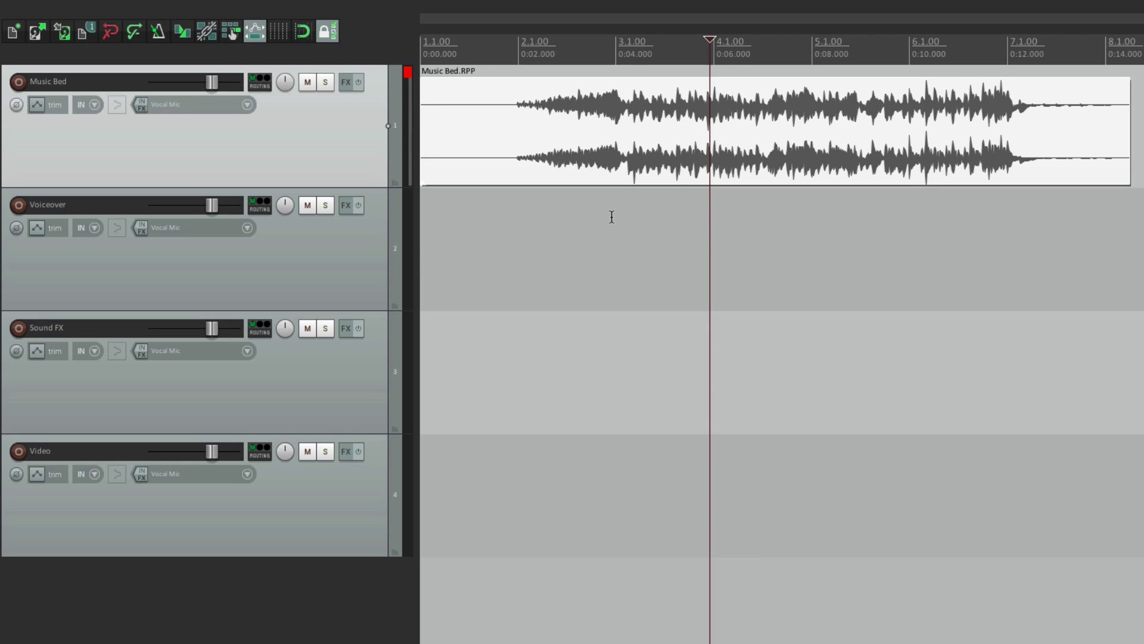
- Play the restored Music Bed item from just before bar 2, stop playback, and open its subproject from the item
{"action": "left_click", "coordinate": [496, 224]}
{"action": "key", "text": "space"}
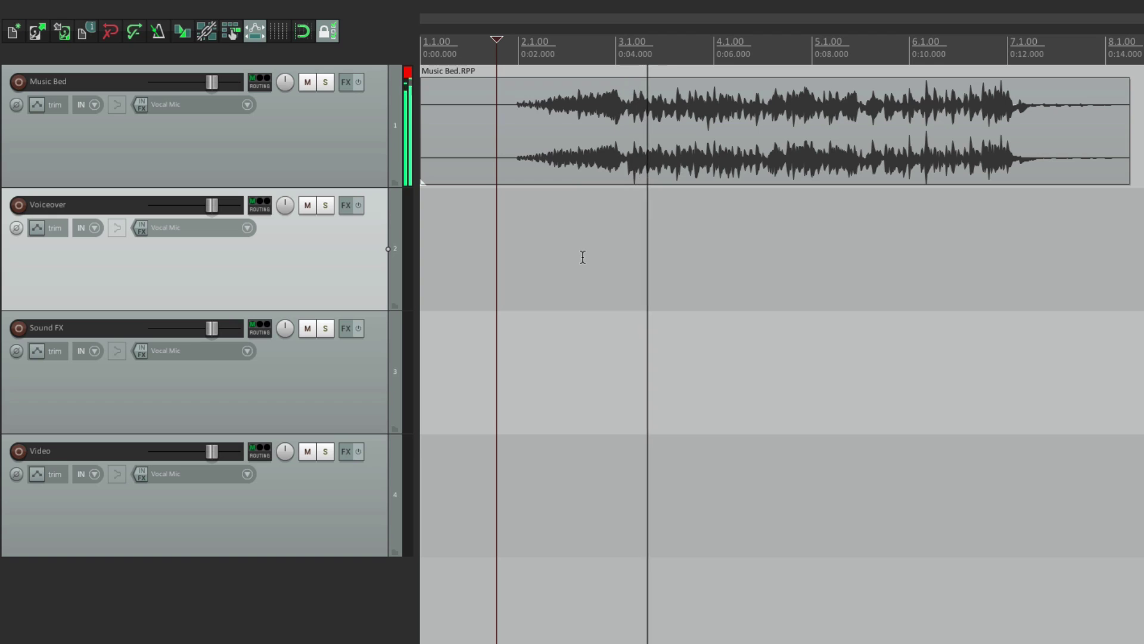
{"action": "key", "text": "space"}
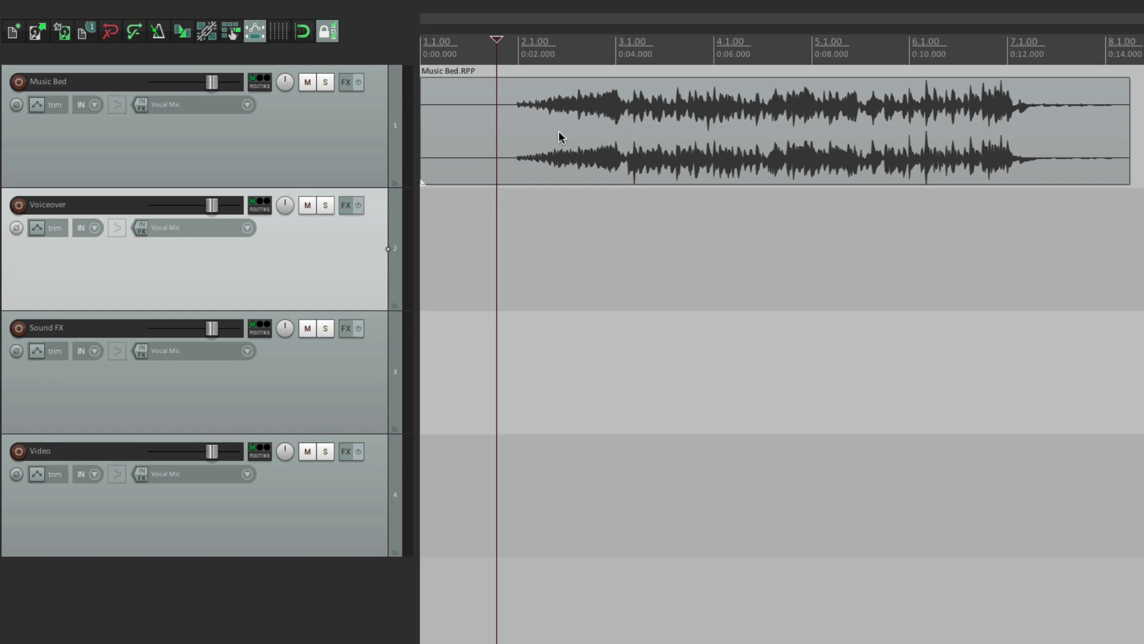
{"action": "double_click", "coordinate": [658, 140]}
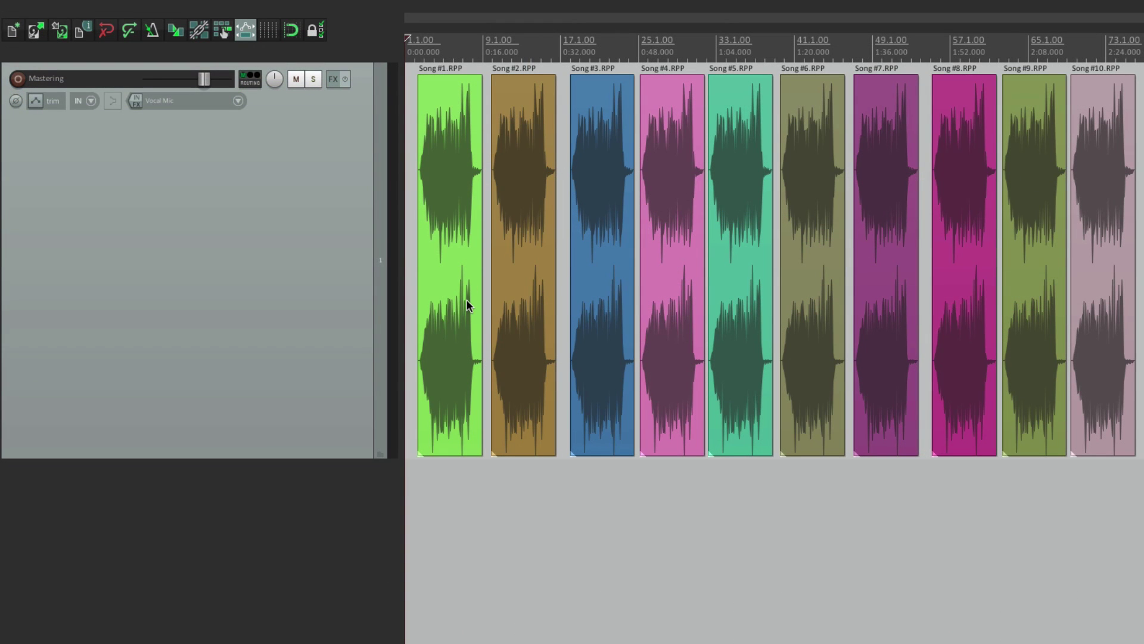
- Open the Song #2 subproject from the mastering project twice to examine its tracks, each time returning and placing the edit cursor at Song #1's start
{"action": "double_click", "coordinate": [516, 148]}
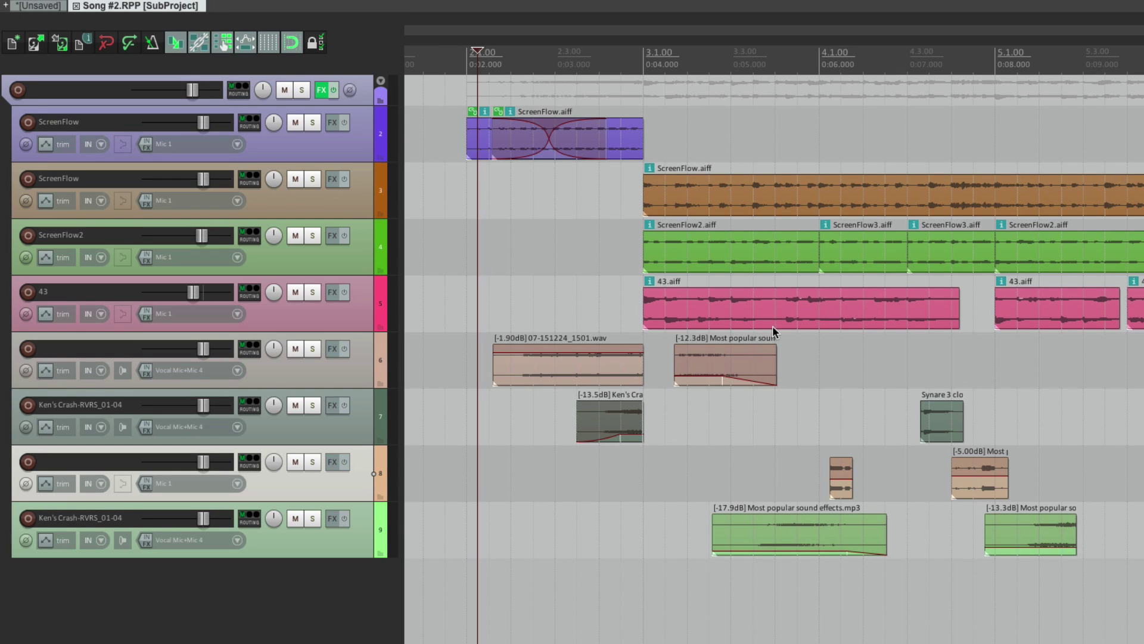
{"action": "left_click", "coordinate": [76, 6]}
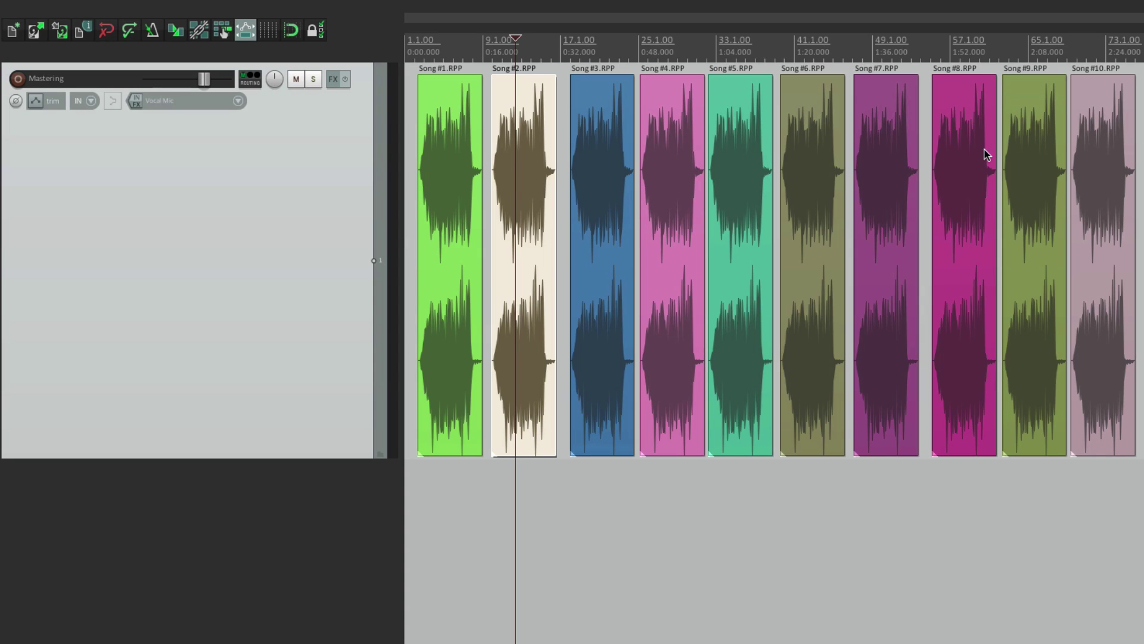
{"action": "left_click", "coordinate": [419, 529]}
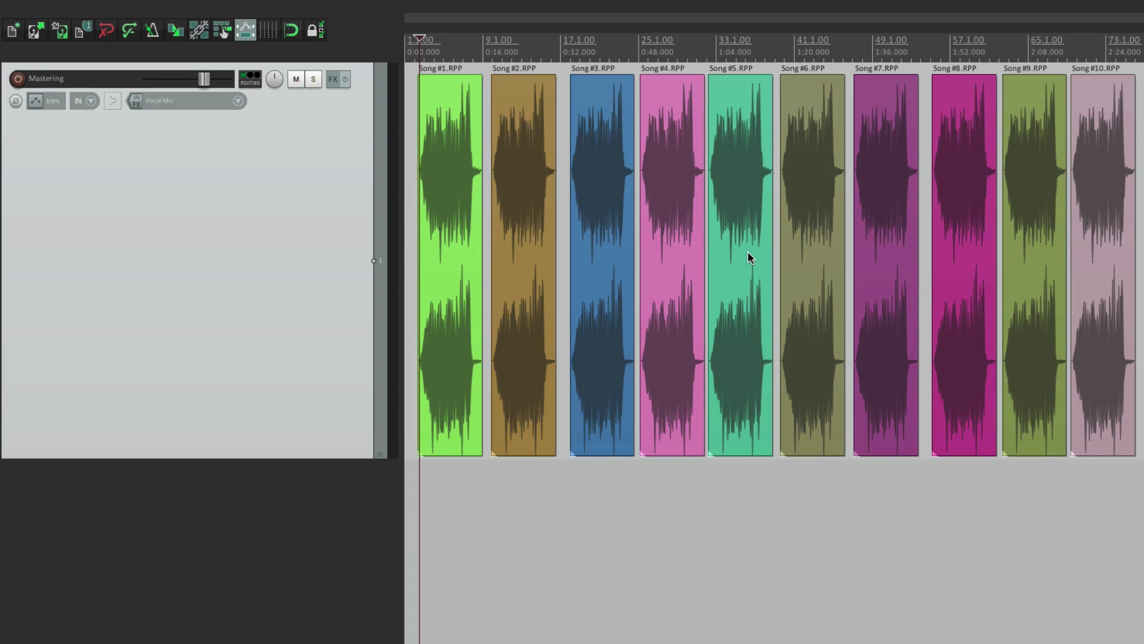
{"action": "double_click", "coordinate": [517, 134]}
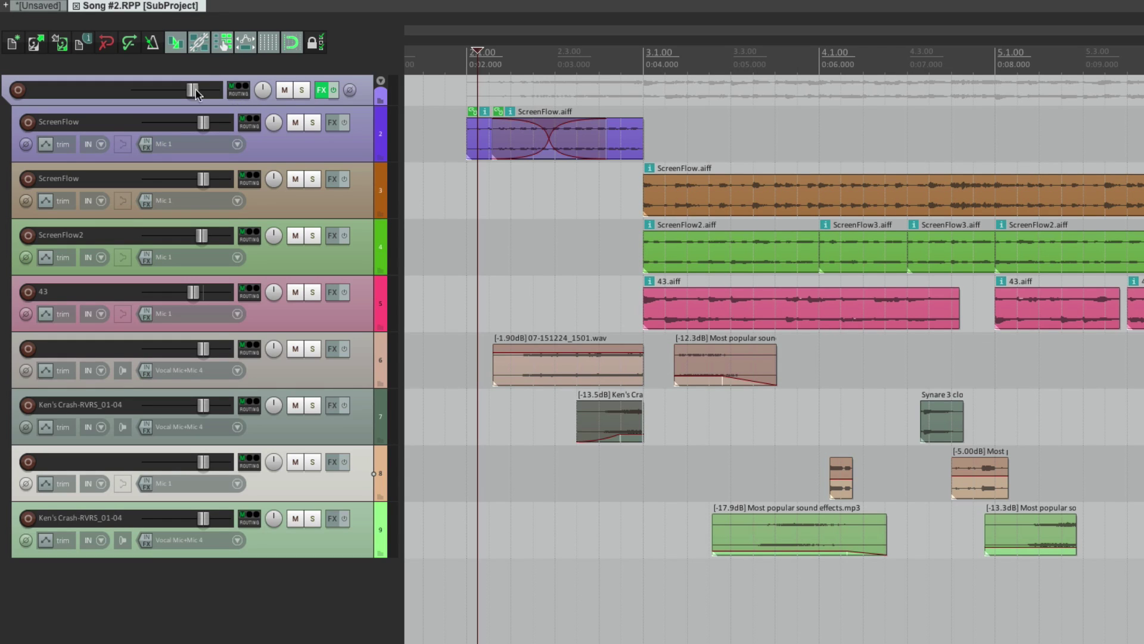
{"action": "left_click", "coordinate": [52, 6]}
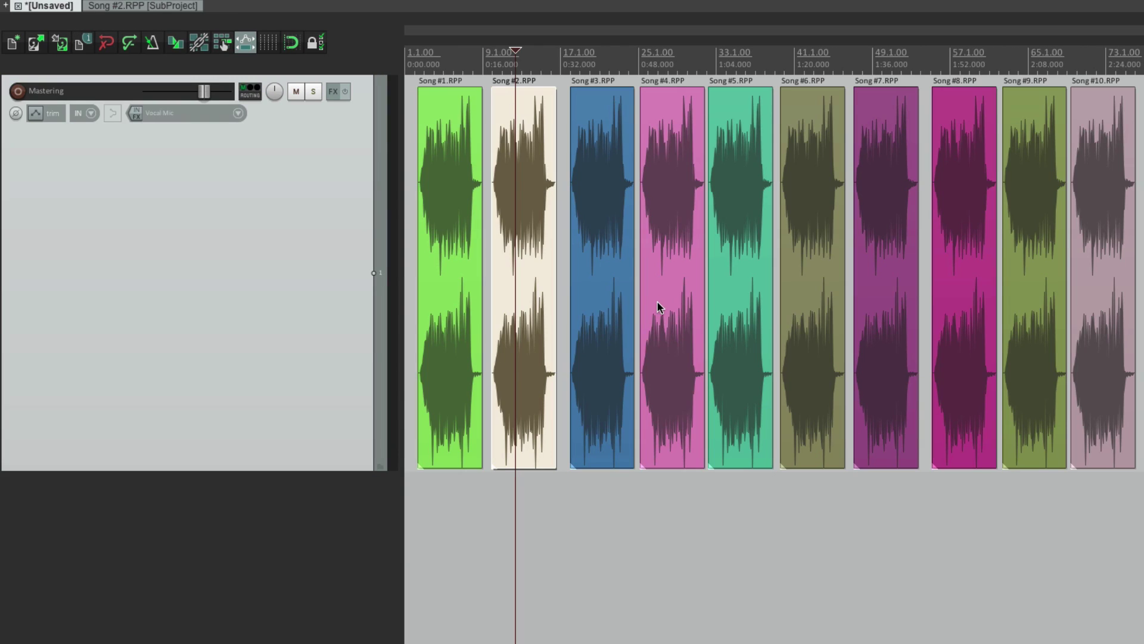
{"action": "left_click", "coordinate": [420, 515]}
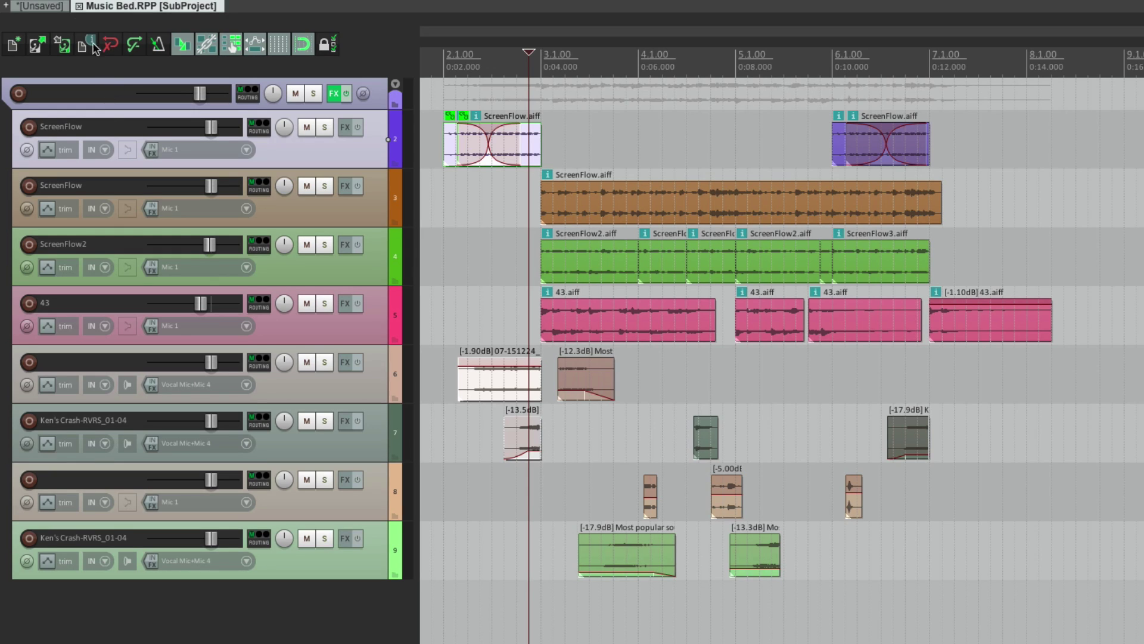
- Return to the unsaved main project and close it without saving
{"action": "left_click", "coordinate": [58, 8]}
{"action": "left_click", "coordinate": [18, 6]}
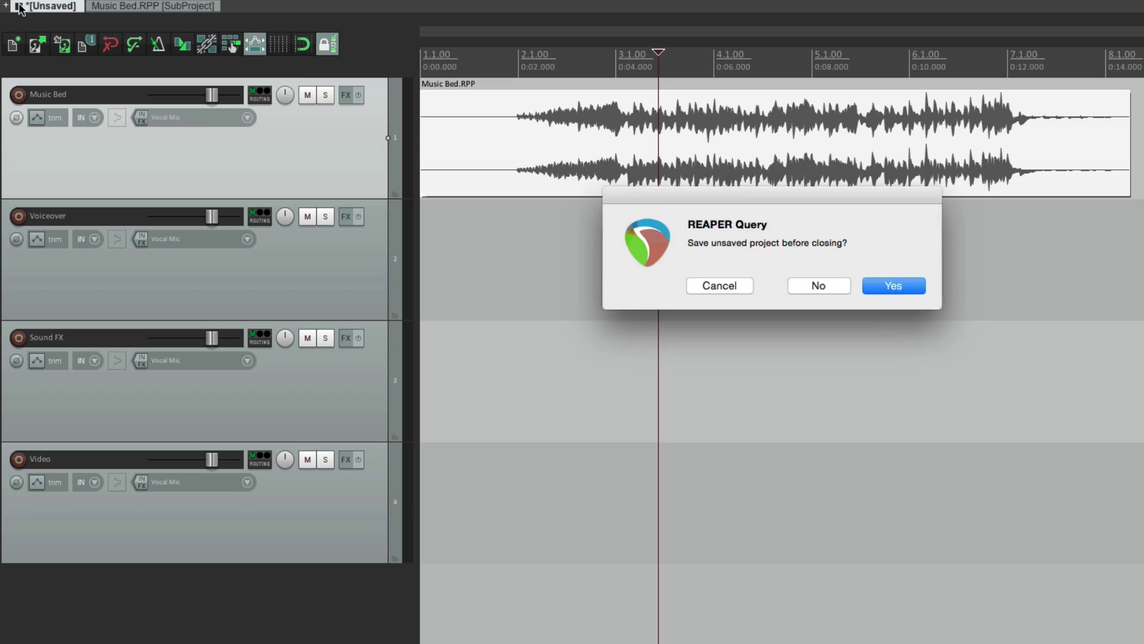
{"action": "left_click", "coordinate": [840, 286]}
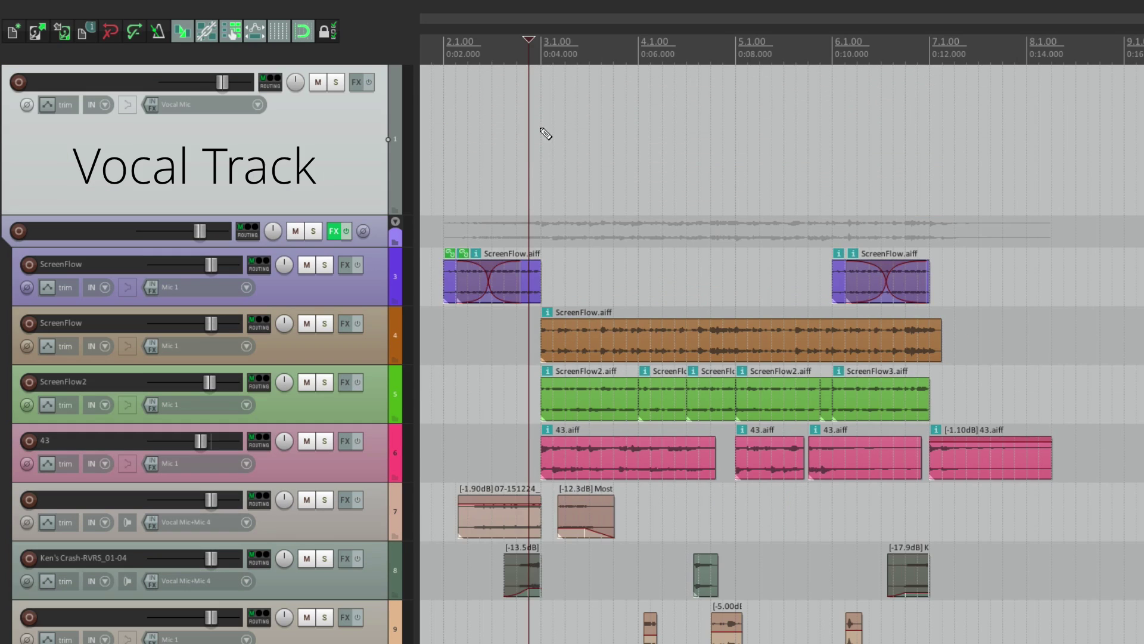
- Draw an empty MIDI item on the Vocal Track from bar 3 to just past the start of bar 5
{"action": "left_click_drag", "start_coordinate": [542, 133], "coordinate": [762, 154]}
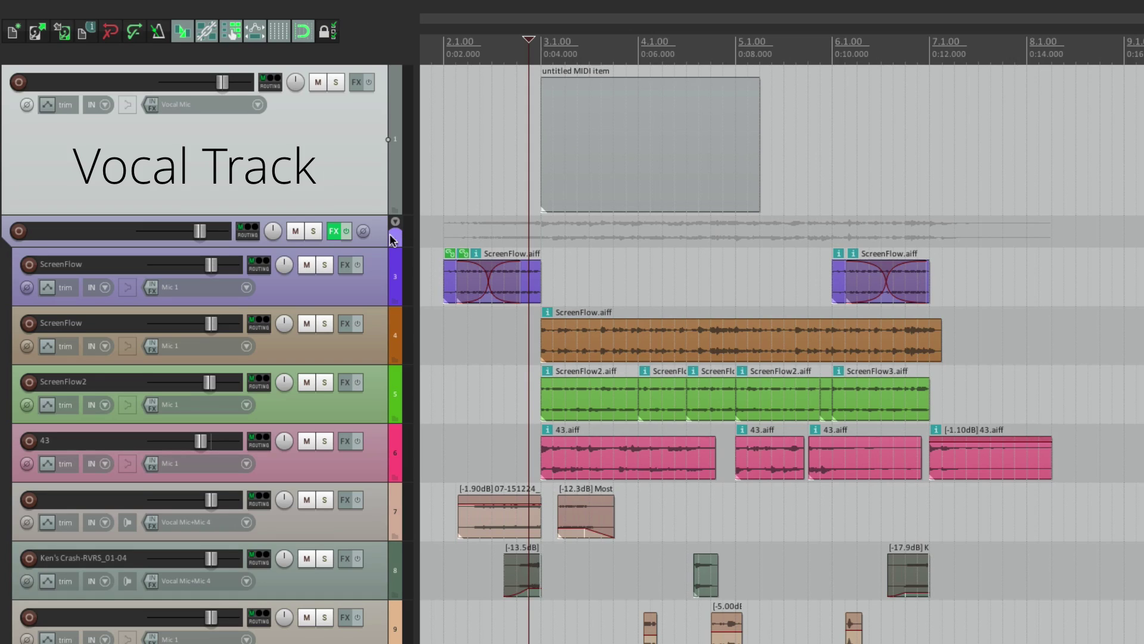
- Move the folder track and all its child tracks, 2 to 10, to a new subproject, and return to the Music Bed project
{"action": "scroll", "coordinate": [376, 240], "scroll_direction": "down", "scroll_amount": 3}
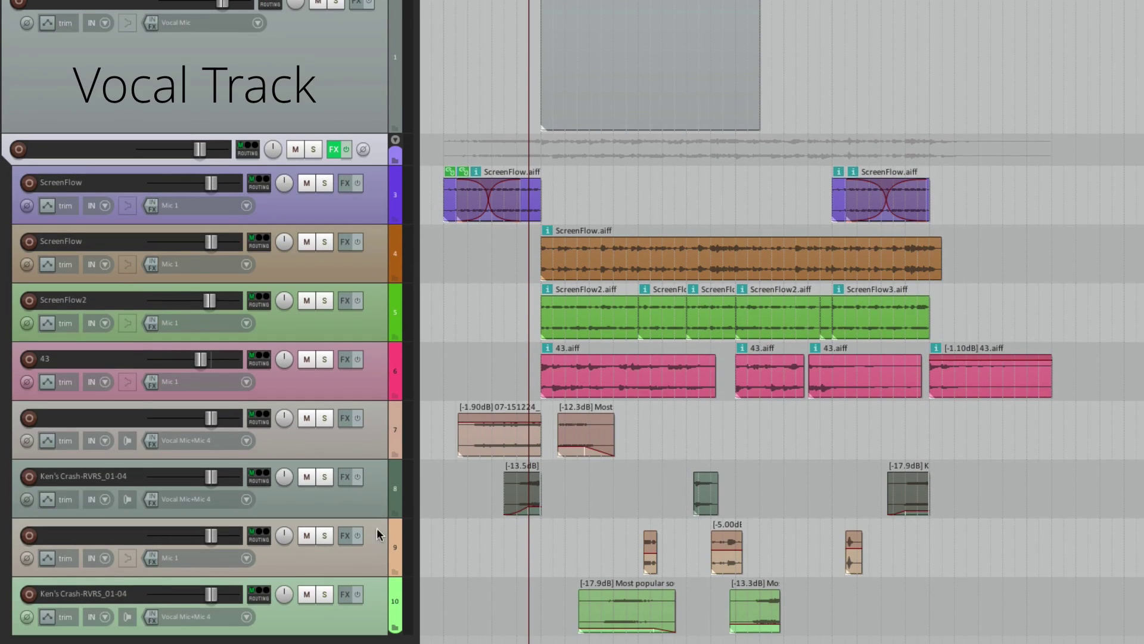
{"action": "left_click", "coordinate": [370, 617], "text": "shift"}
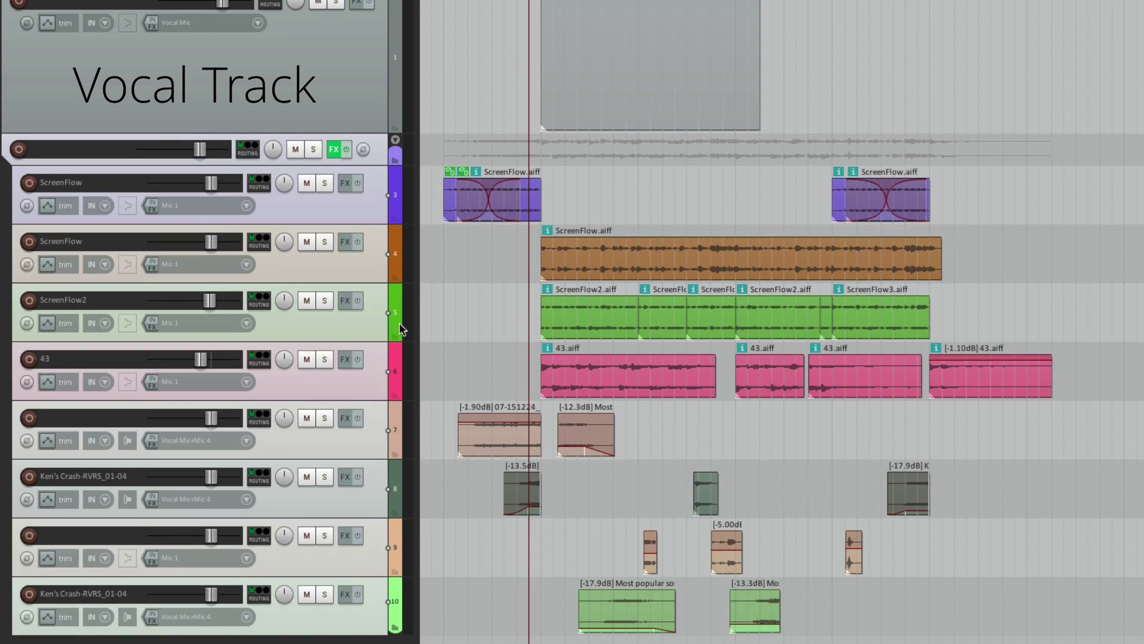
{"action": "right_click", "coordinate": [376, 163]}
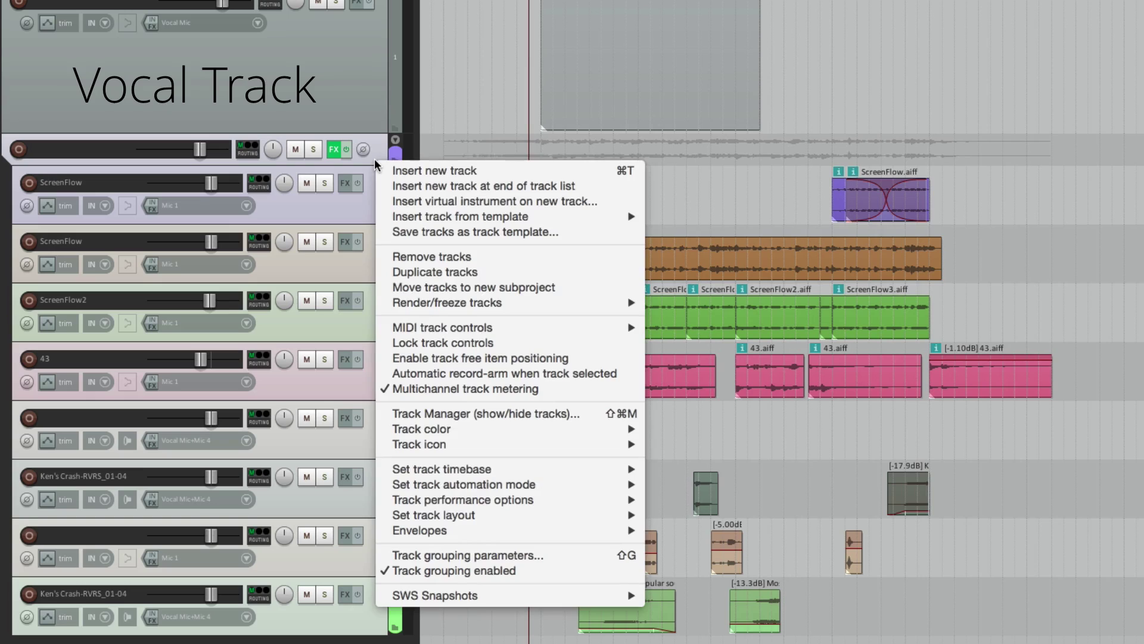
{"action": "left_click", "coordinate": [386, 294]}
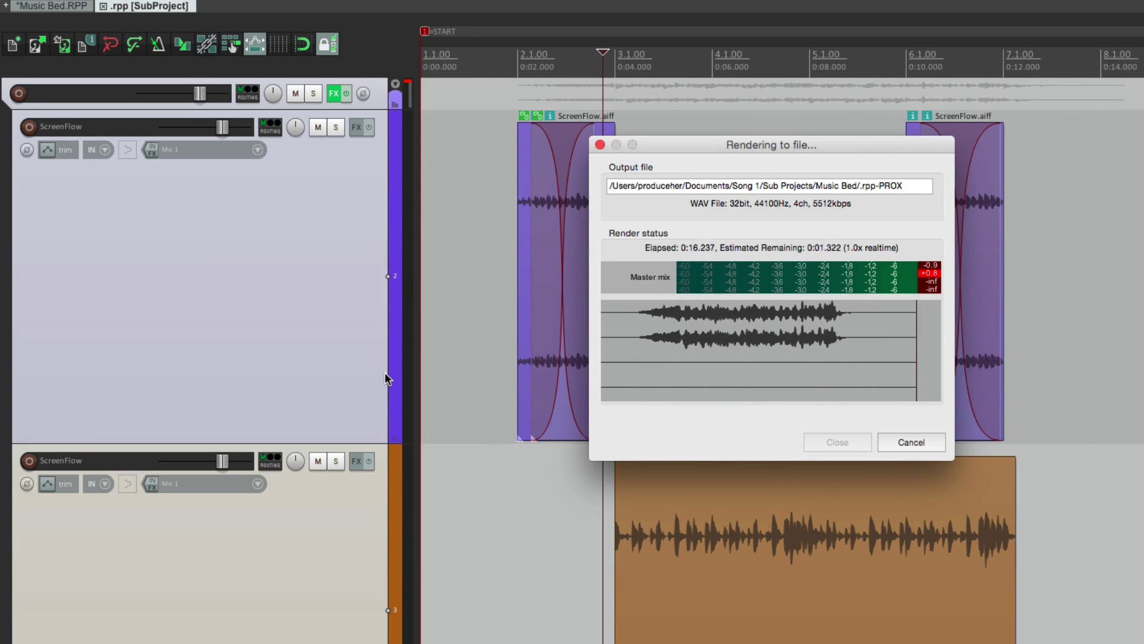
{"action": "scroll", "coordinate": [478, 337], "scroll_direction": "down", "scroll_amount": 8}
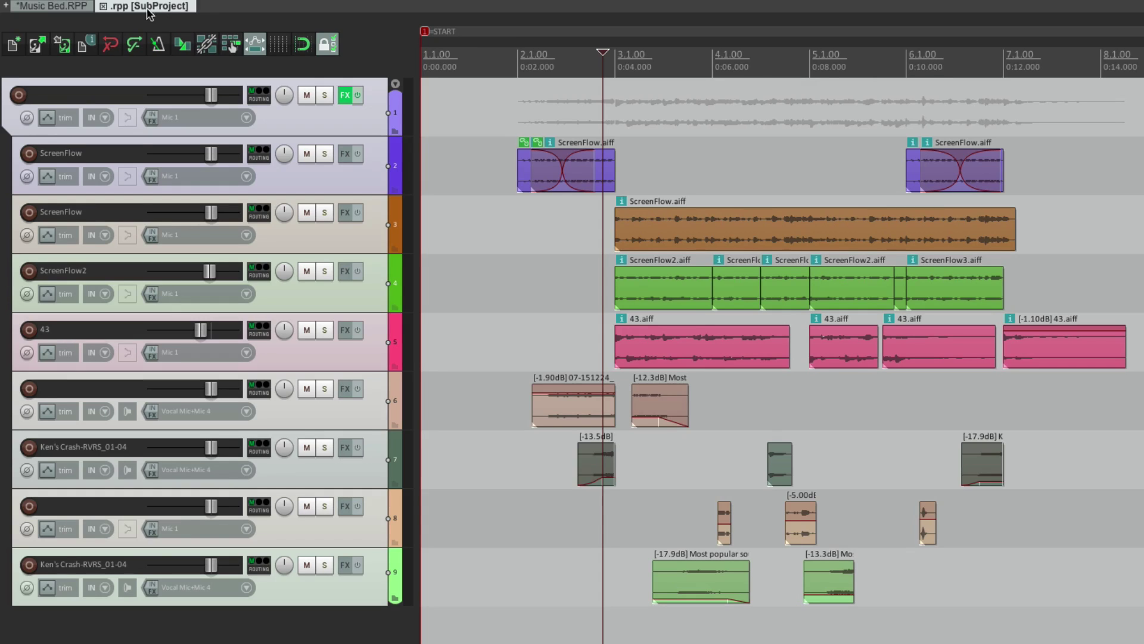
{"action": "left_click", "coordinate": [71, 7]}
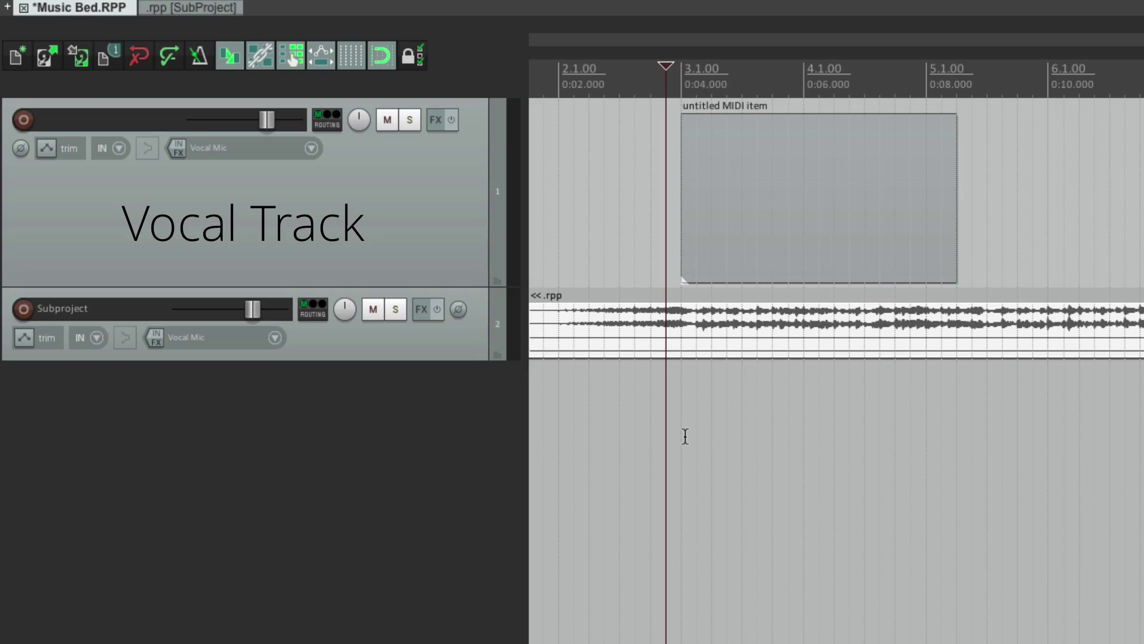
- Split the Vocal Track's multi-take item at 3.3 and make the first take active in the section after the split
{"action": "left_click", "coordinate": [562, 227]}
{"action": "left_click", "coordinate": [663, 185]}
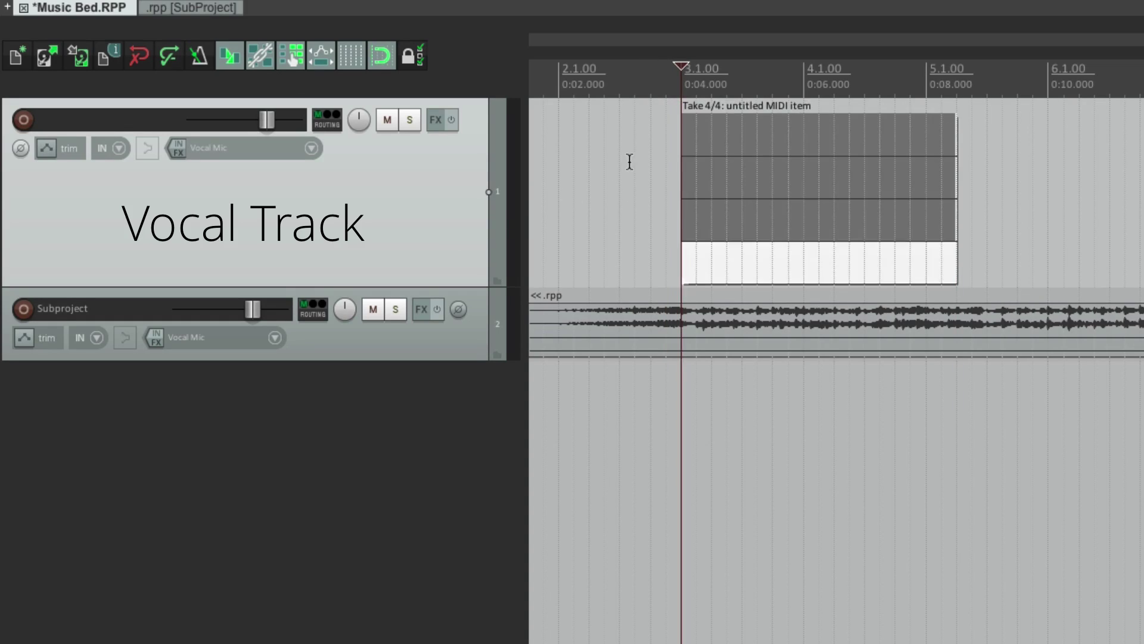
{"action": "left_click", "coordinate": [630, 162]}
{"action": "scroll", "coordinate": [766, 203], "scroll_direction": "up", "scroll_amount": 3}
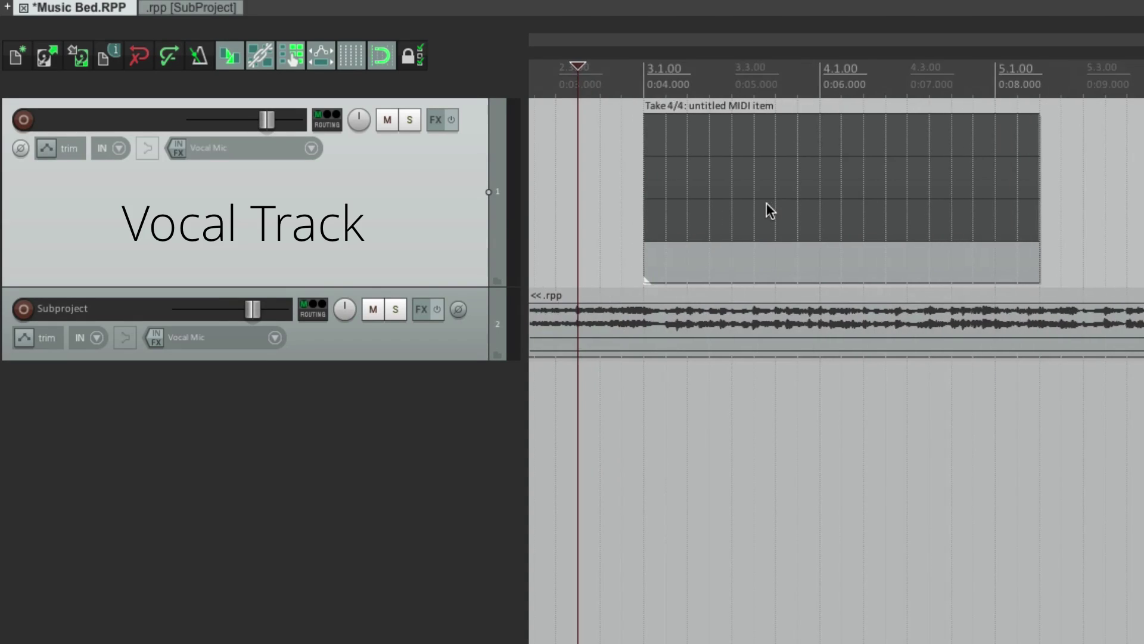
{"action": "left_click", "coordinate": [918, 144]}
{"action": "key", "text": "s"}
{"action": "left_click", "coordinate": [651, 140]}
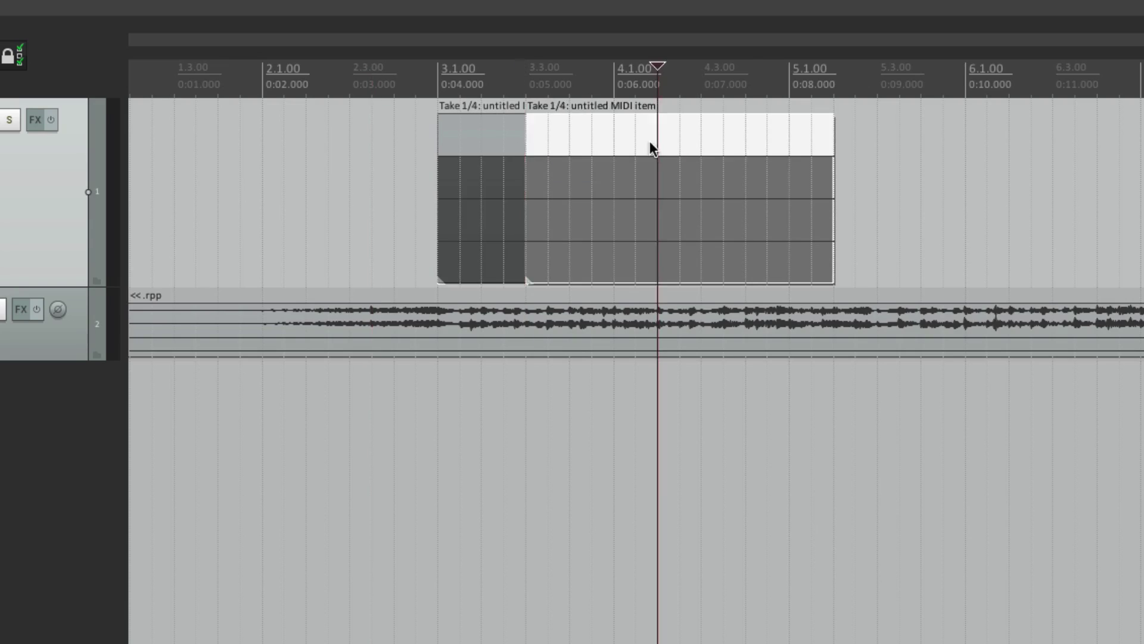
- Split the remaining Vocal Track item at 4.2 and 4.4, and make takes 2, 3 and 4 active in the last three sections
{"action": "key", "text": "s"}
{"action": "left_click", "coordinate": [743, 143]}
{"action": "key", "text": "s"}
{"action": "left_click", "coordinate": [566, 177]}
{"action": "left_click", "coordinate": [699, 220]}
{"action": "left_click", "coordinate": [807, 266]}
- Cut the comped Vocal Track from the Music Bed project and paste it above the folder track in the subproject
{"action": "left_click", "coordinate": [369, 191]}
{"action": "left_click", "coordinate": [381, 188]}
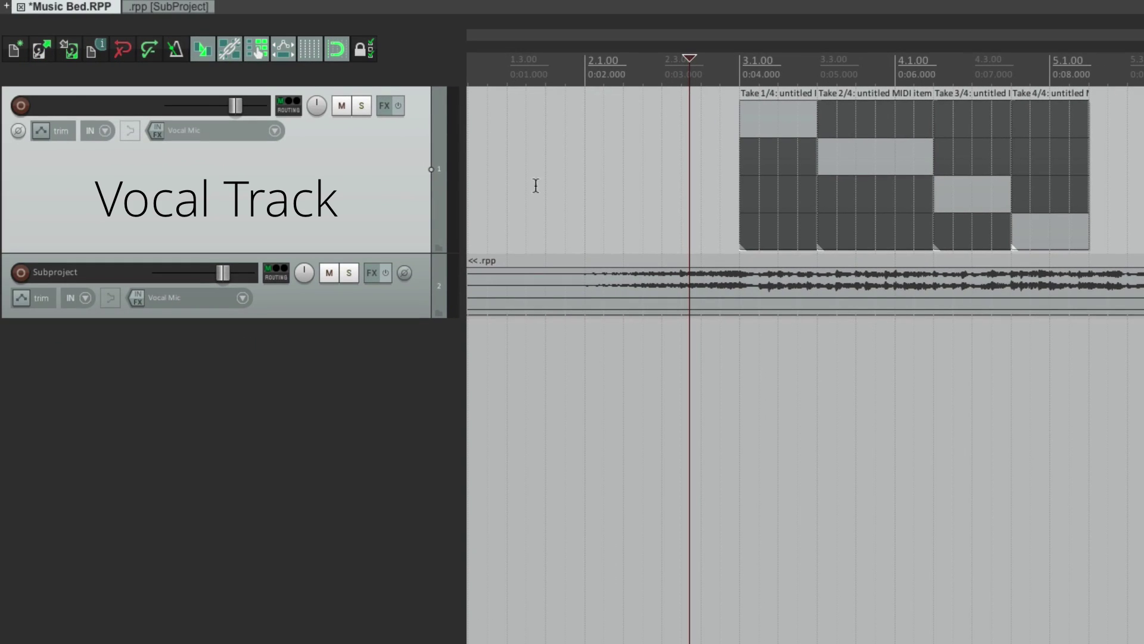
{"action": "key", "text": "Delete"}
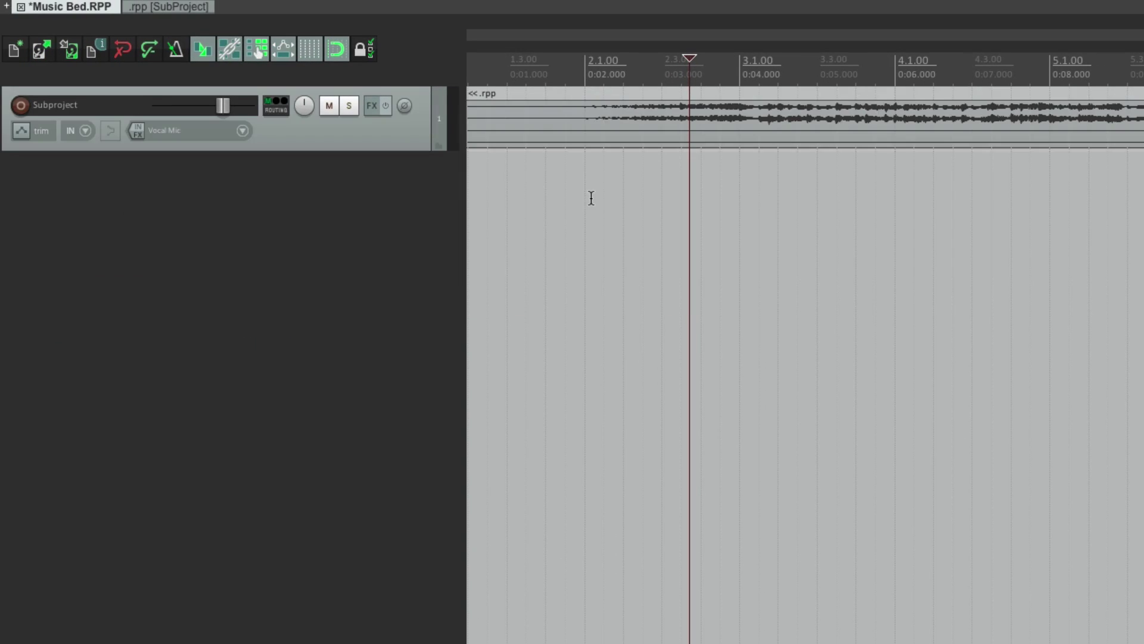
{"action": "left_click", "coordinate": [197, 6]}
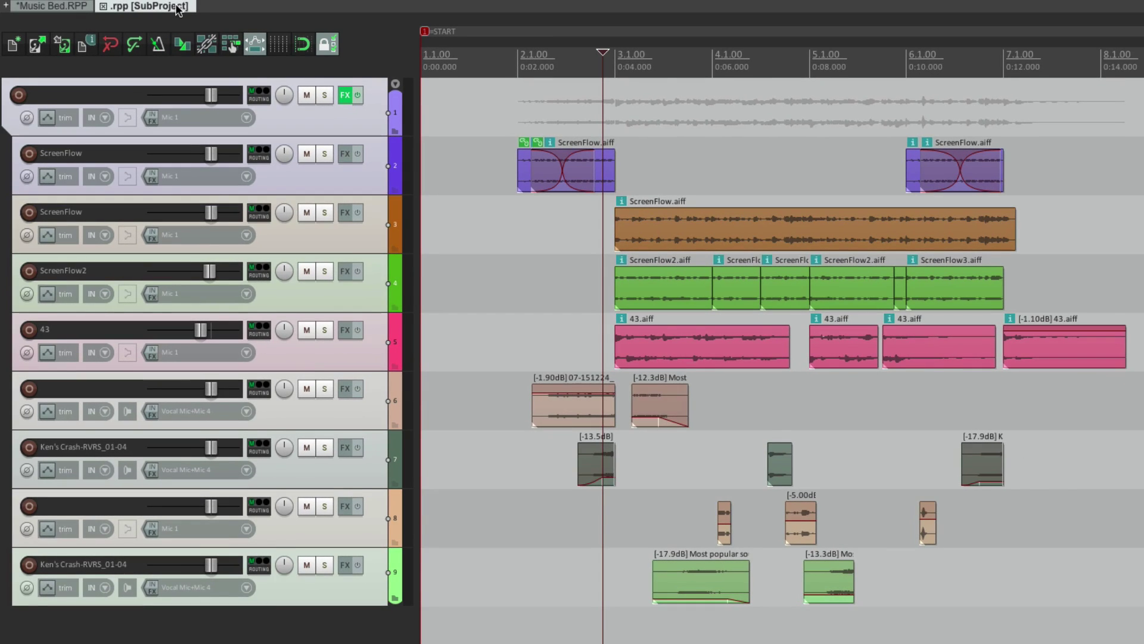
{"action": "key", "text": "ctrl+v"}
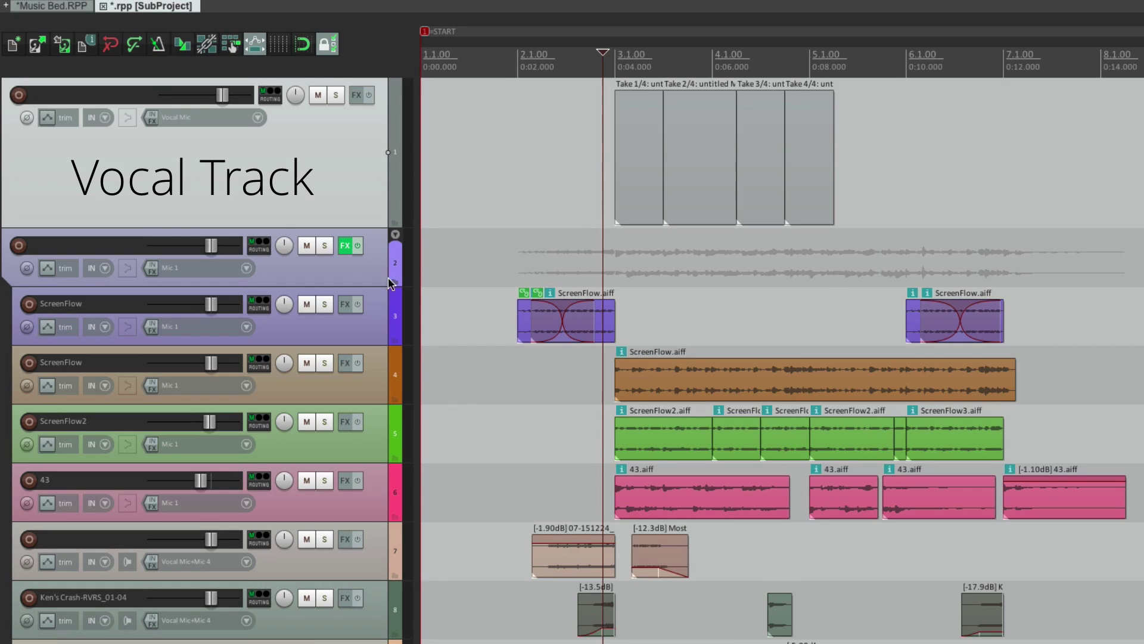
- Return to the Music Bed main project and close it without saving
{"action": "left_click", "coordinate": [81, 7]}
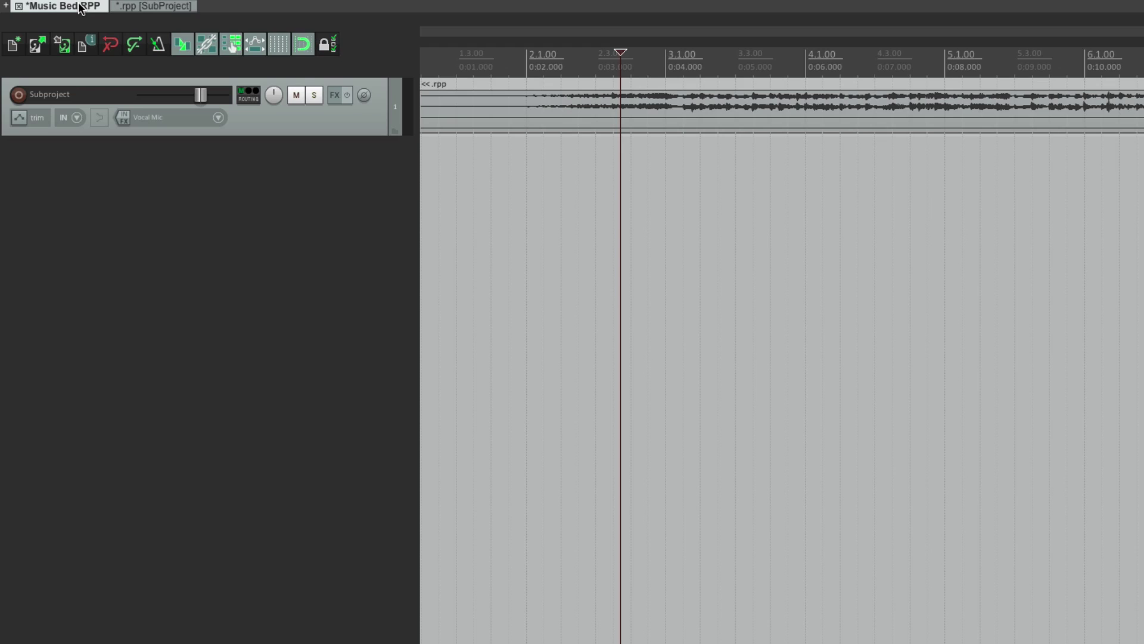
{"action": "left_click", "coordinate": [18, 7]}
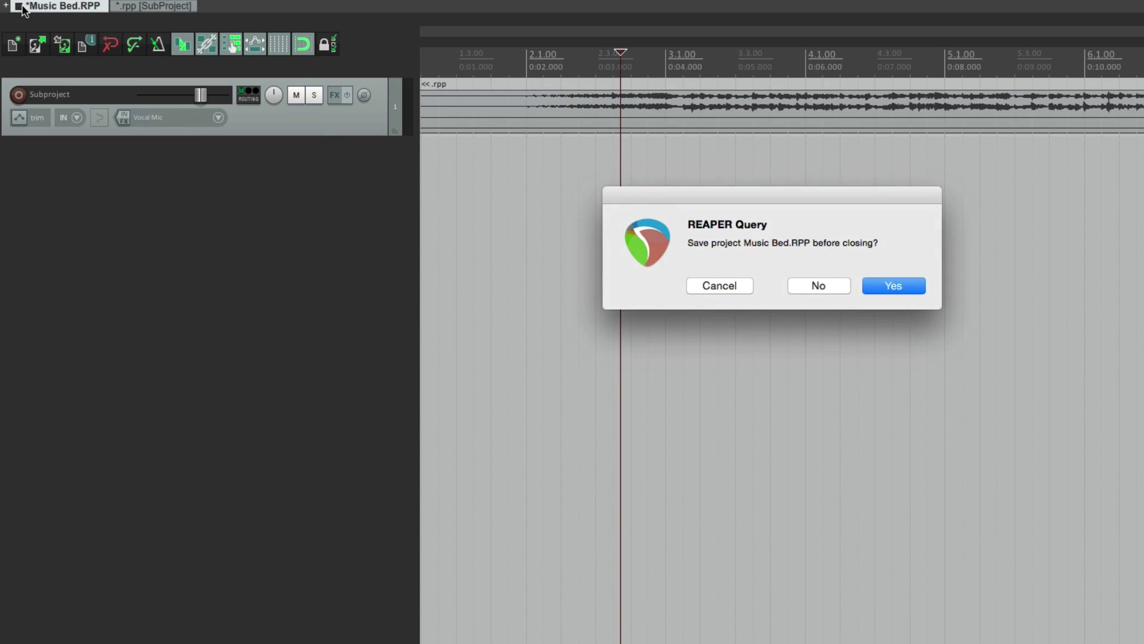
{"action": "left_click", "coordinate": [814, 285]}
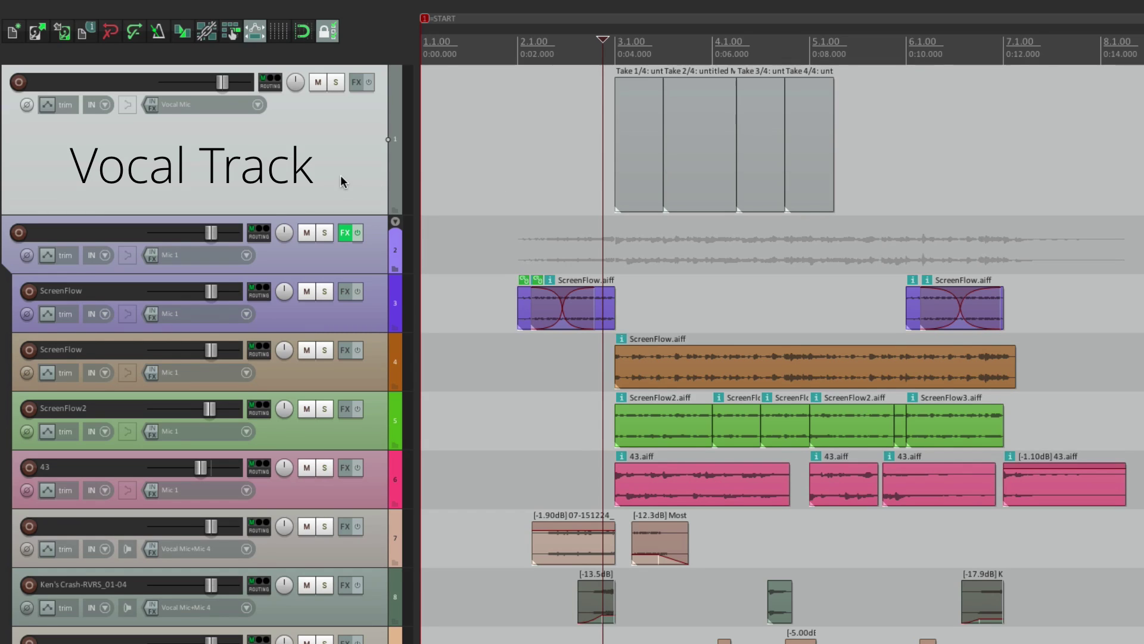
- Delete the Vocal Track from the remaining project, and replace that project with a new empty one
{"action": "key", "text": "Delete"}
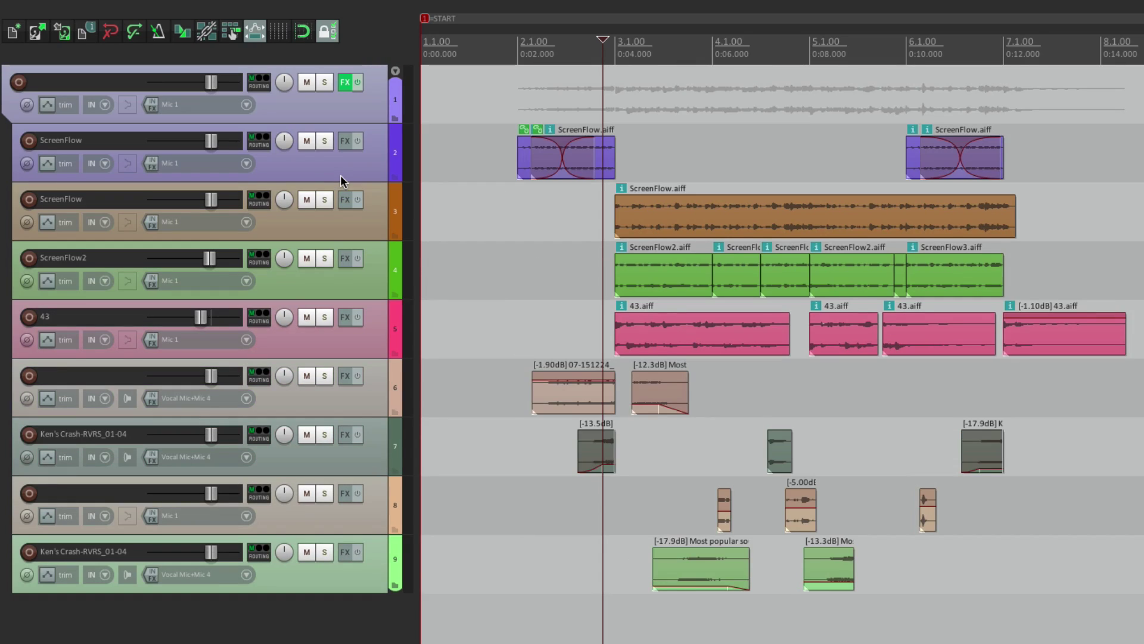
{"action": "mouse_move", "coordinate": [363, 3]}
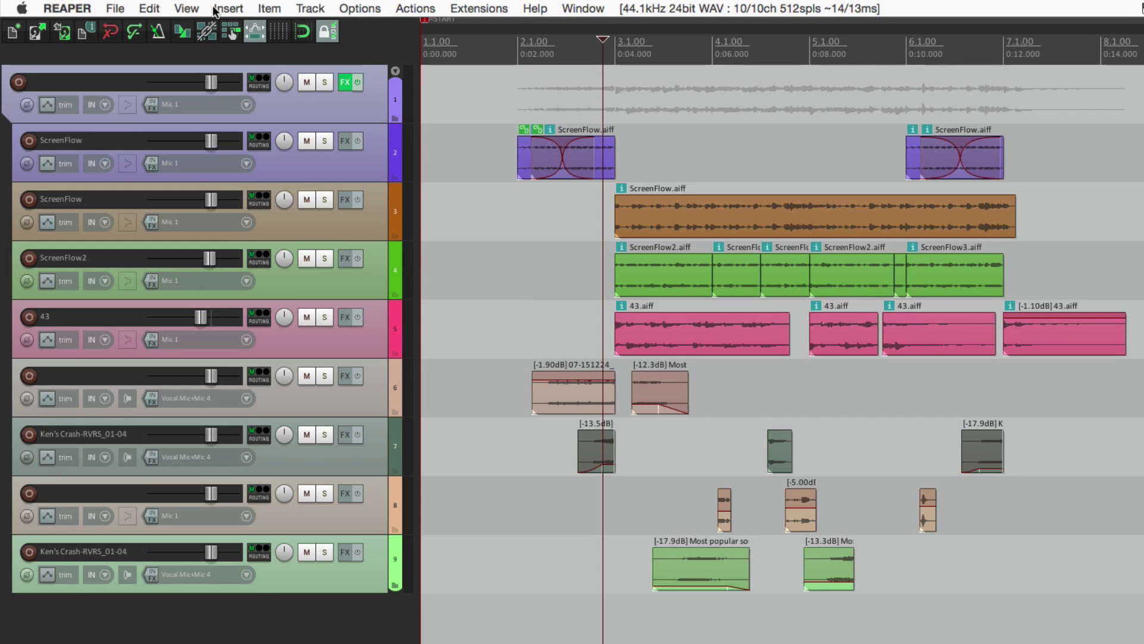
{"action": "left_click", "coordinate": [222, 8]}
{"action": "left_click", "coordinate": [221, 5]}
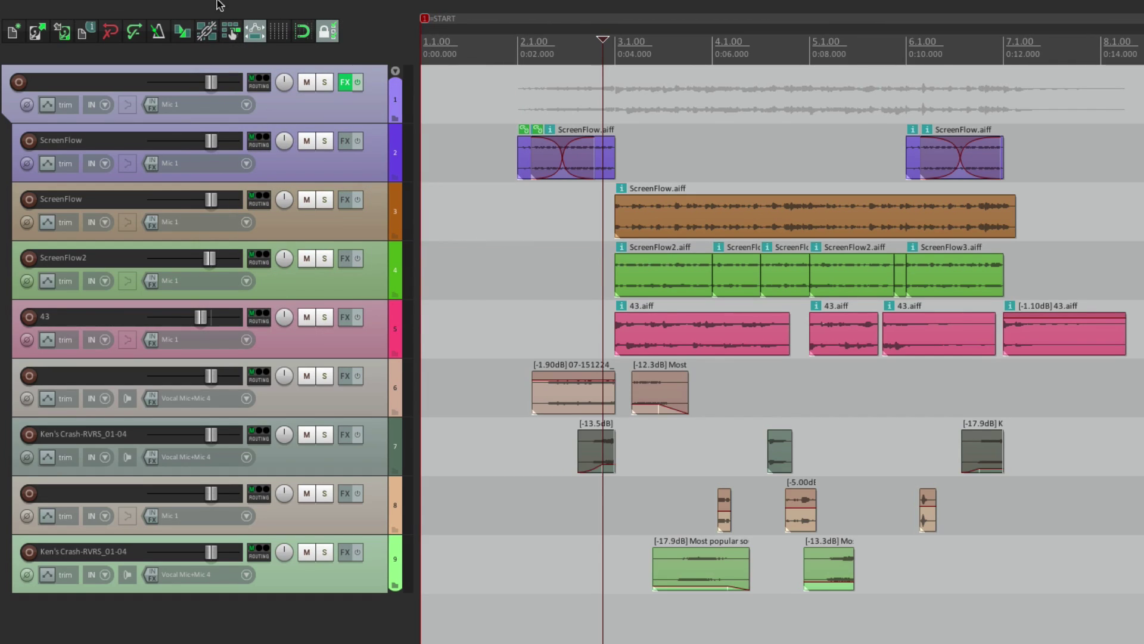
{"action": "left_click", "coordinate": [115, 8]}
{"action": "left_click", "coordinate": [117, 58]}
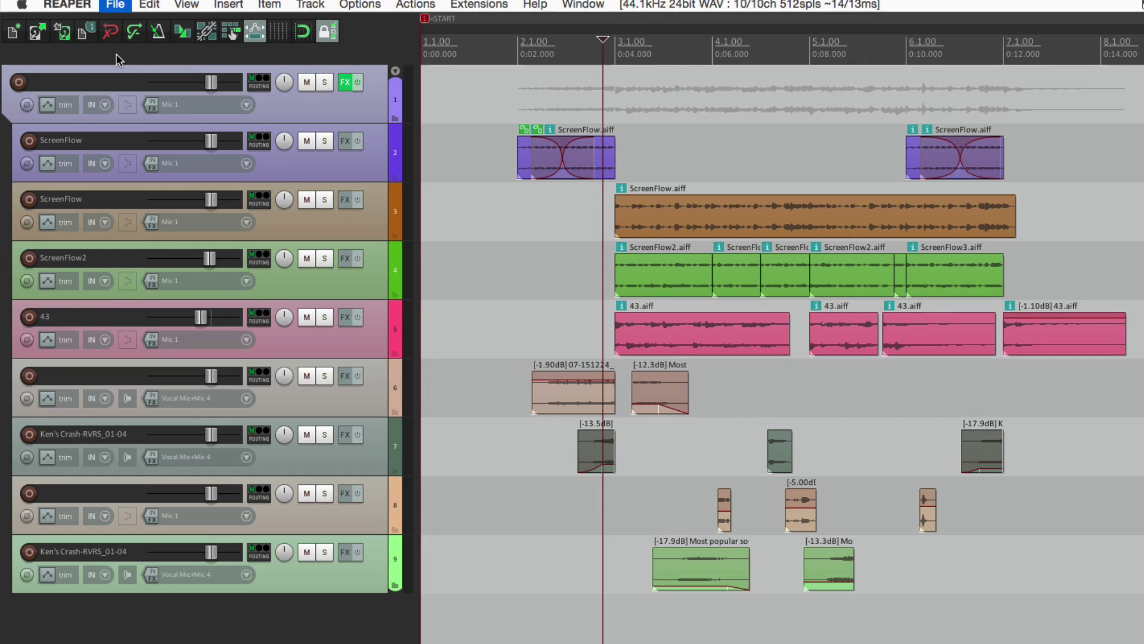
{"action": "left_click", "coordinate": [115, 8]}
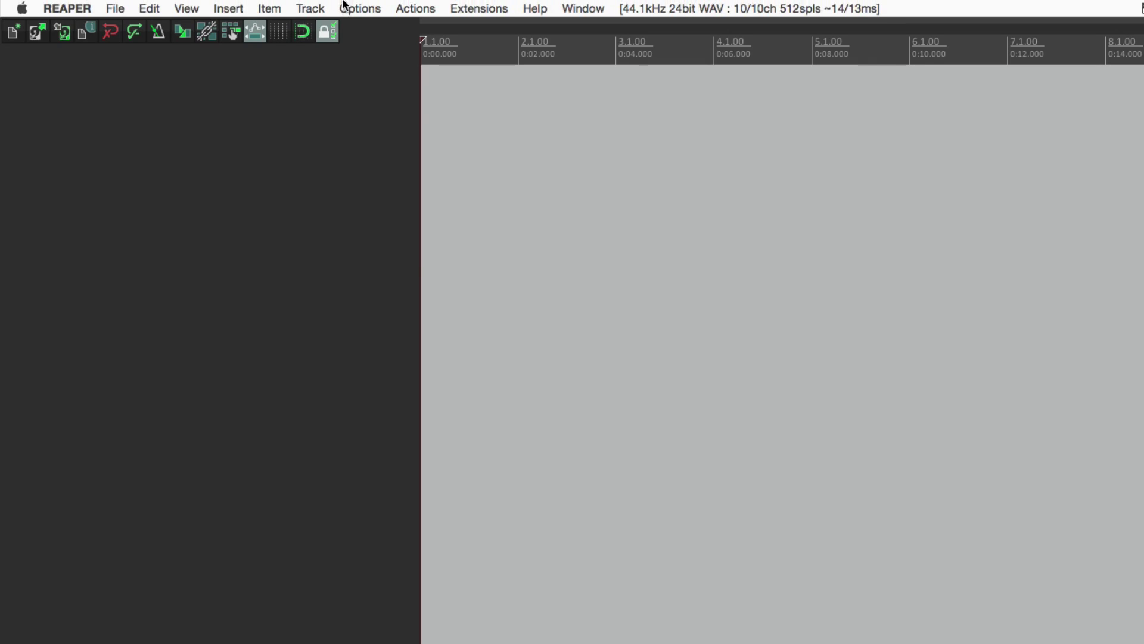
{"action": "left_click", "coordinate": [228, 9]}
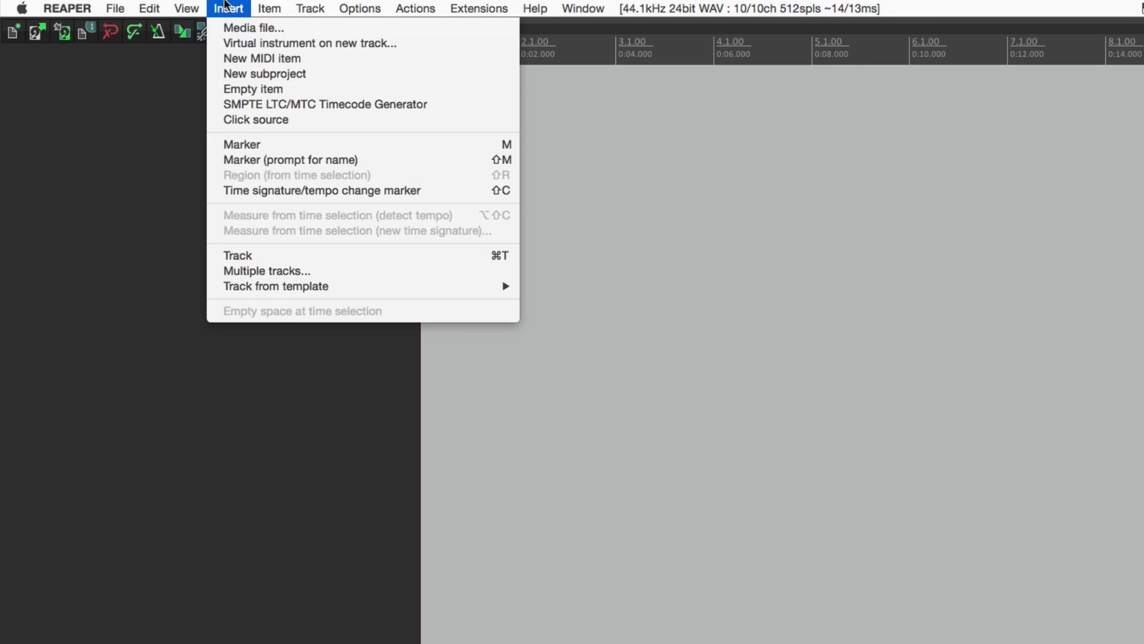
{"action": "left_click", "coordinate": [227, 6]}
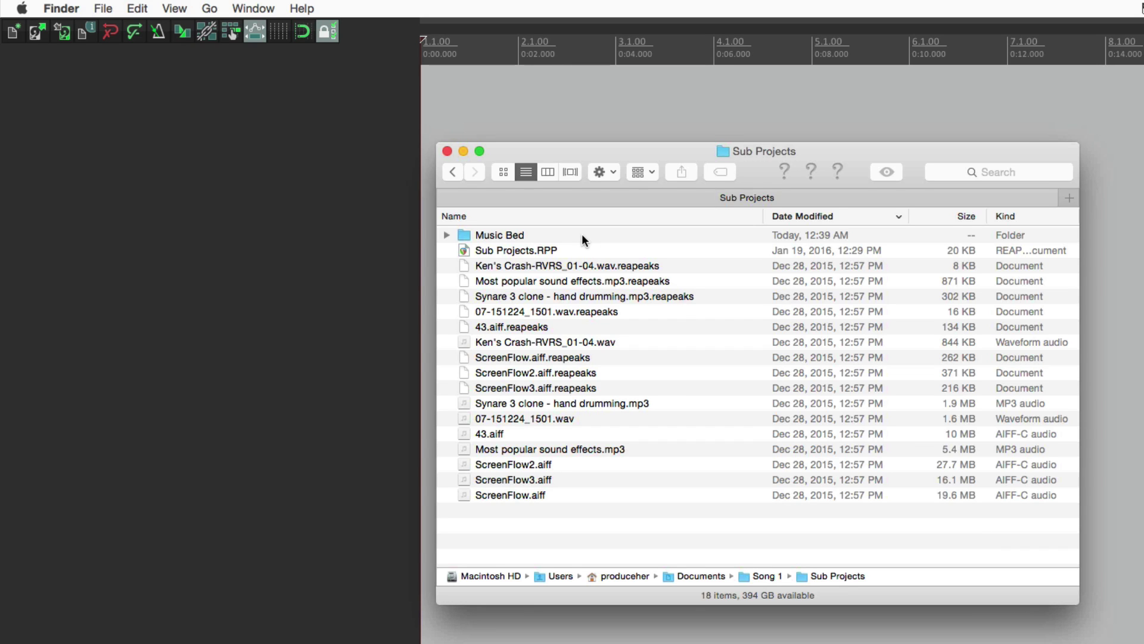
- Insert Music Bed.RPP from Finder's Music Bed folder into the empty REAPER project as a media item
{"action": "double_click", "coordinate": [524, 235]}
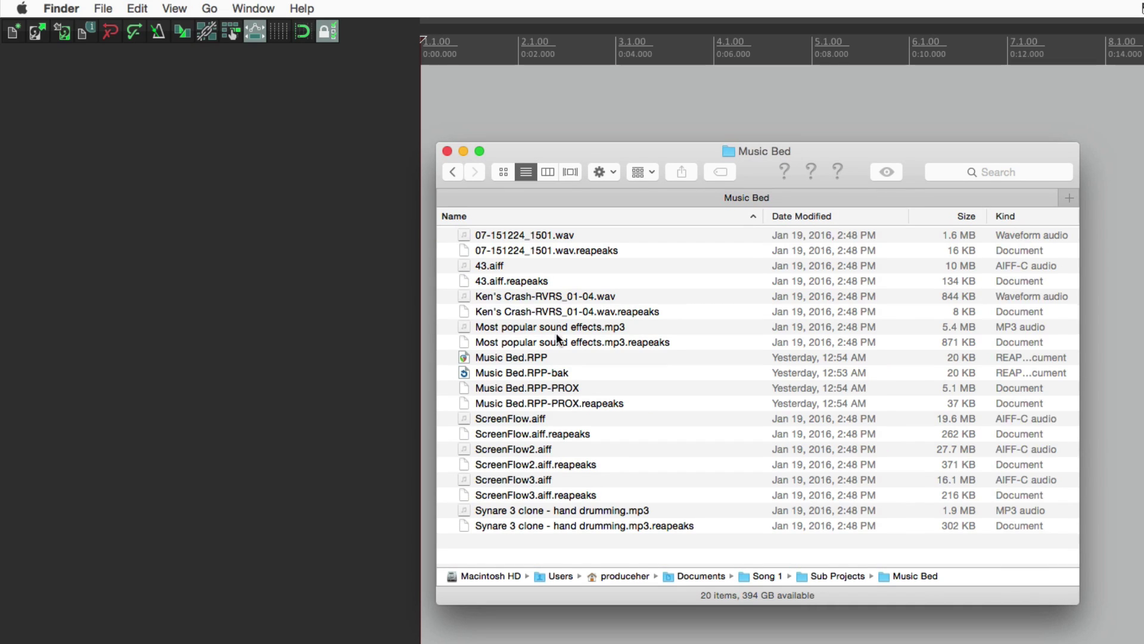
{"action": "left_click", "coordinate": [524, 360]}
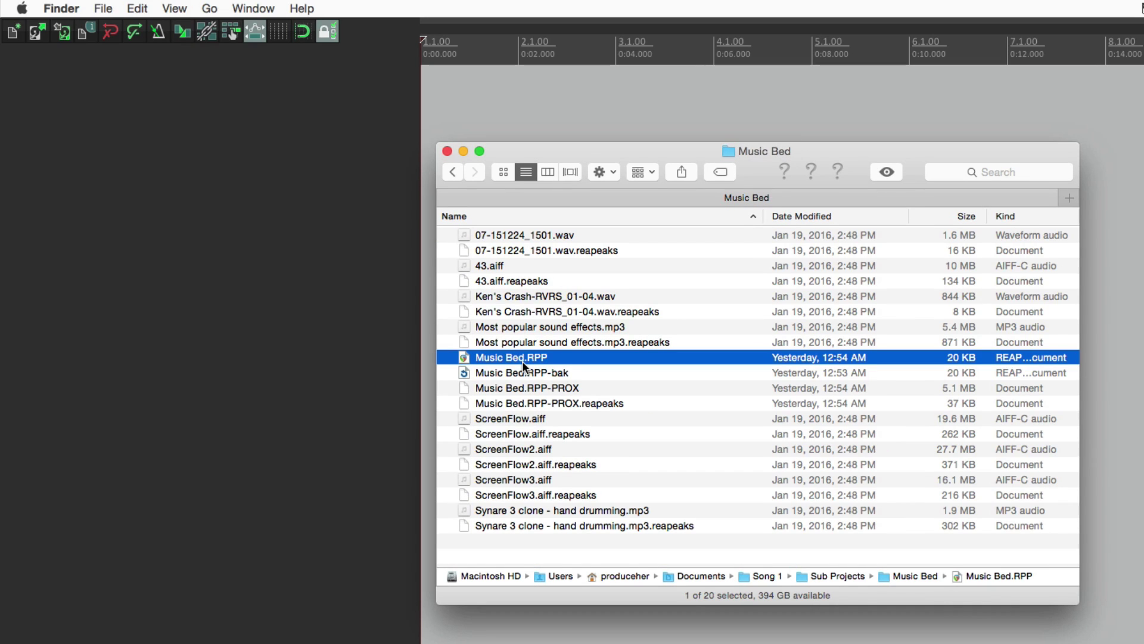
{"action": "left_click_drag", "start_coordinate": [522, 360], "coordinate": [331, 375]}
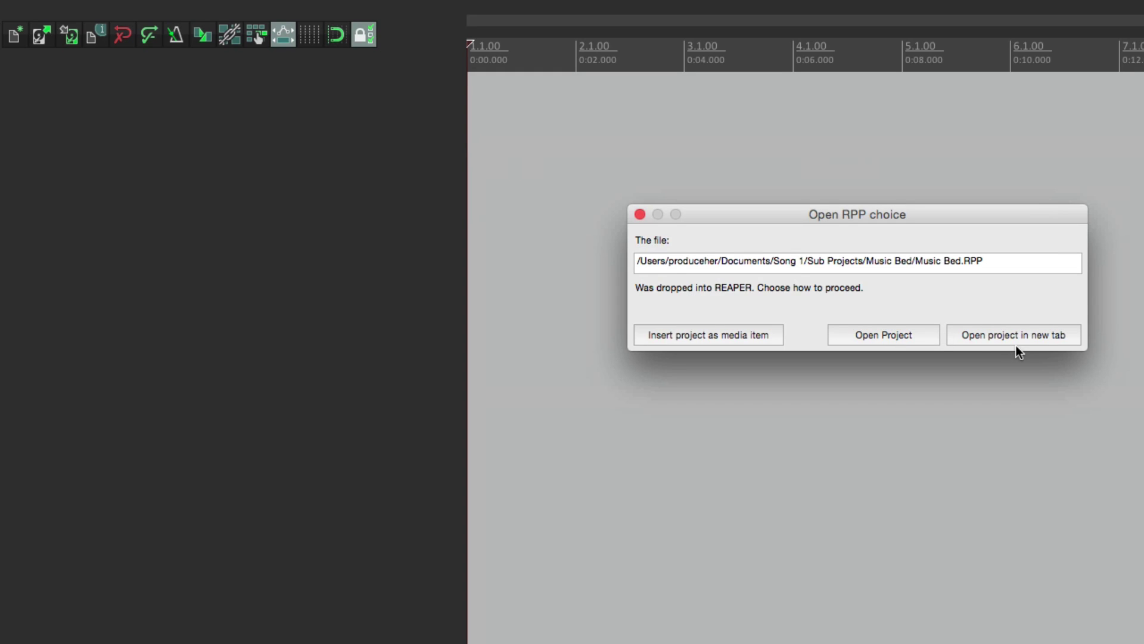
{"action": "left_click", "coordinate": [753, 334]}
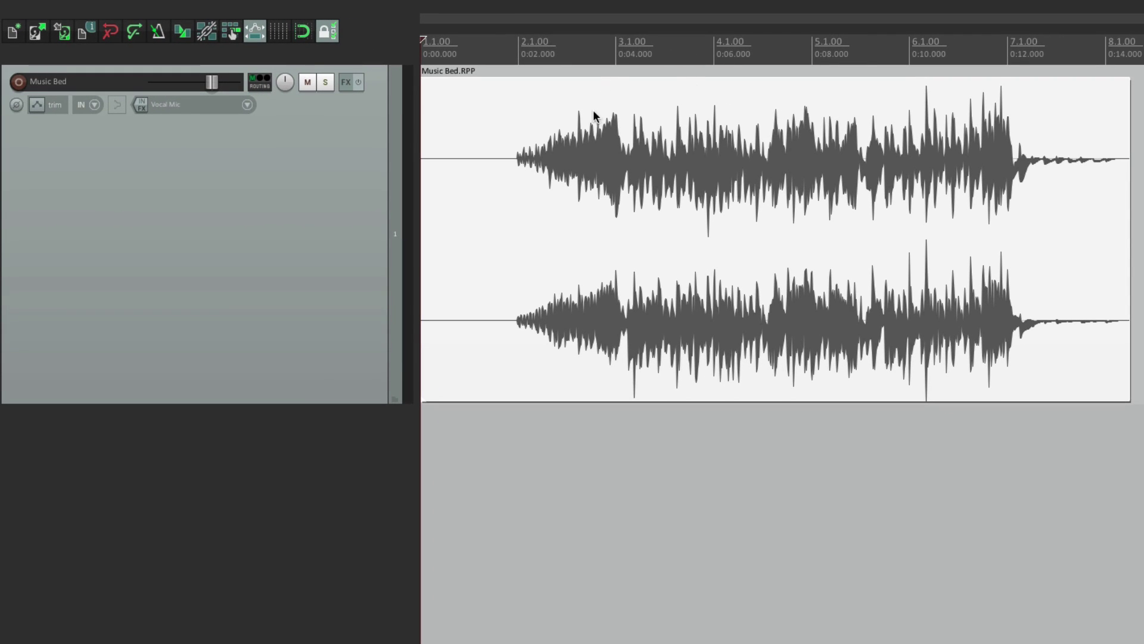
- Open the Music Bed.RPP item as a subproject, and switch to the unsaved main project and back to the subproject
{"action": "double_click", "coordinate": [652, 129]}
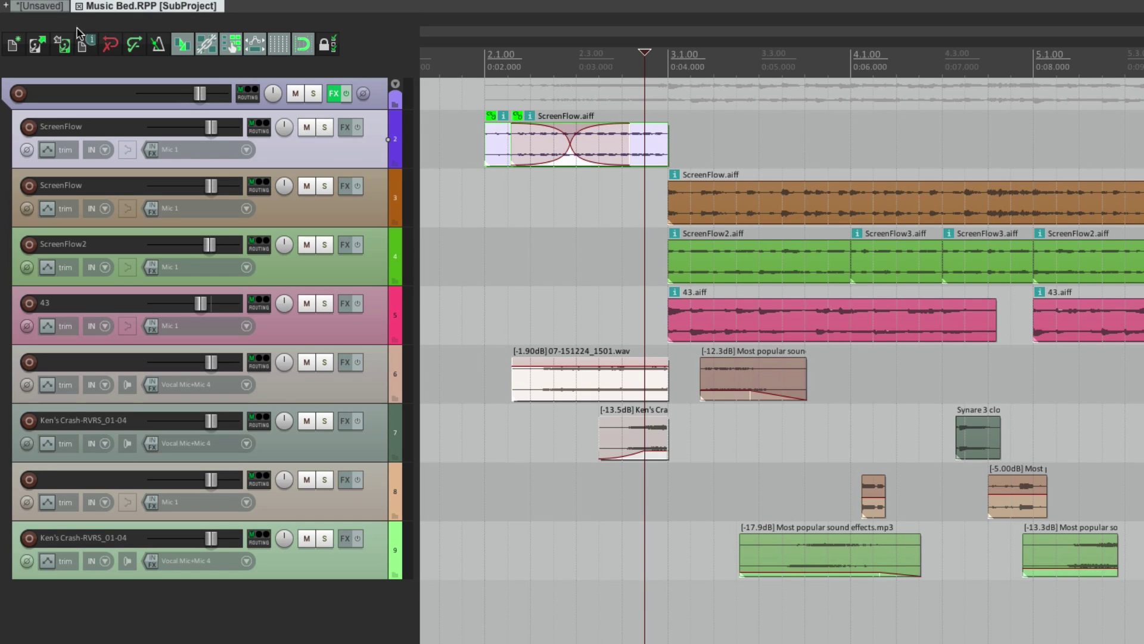
{"action": "left_click", "coordinate": [48, 11]}
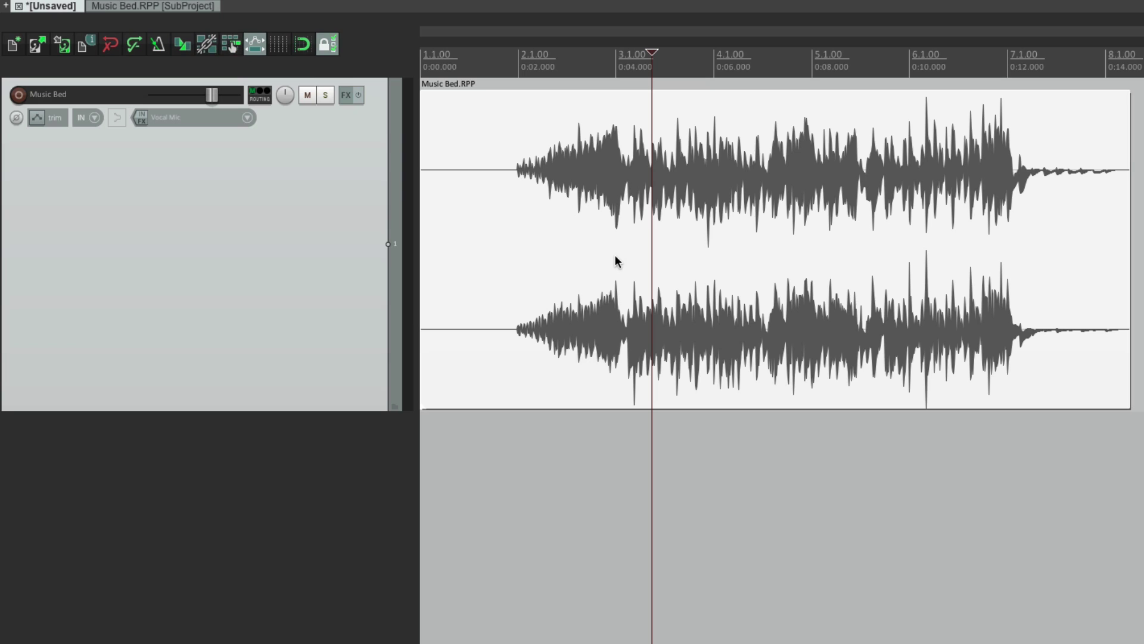
{"action": "left_click", "coordinate": [185, 7]}
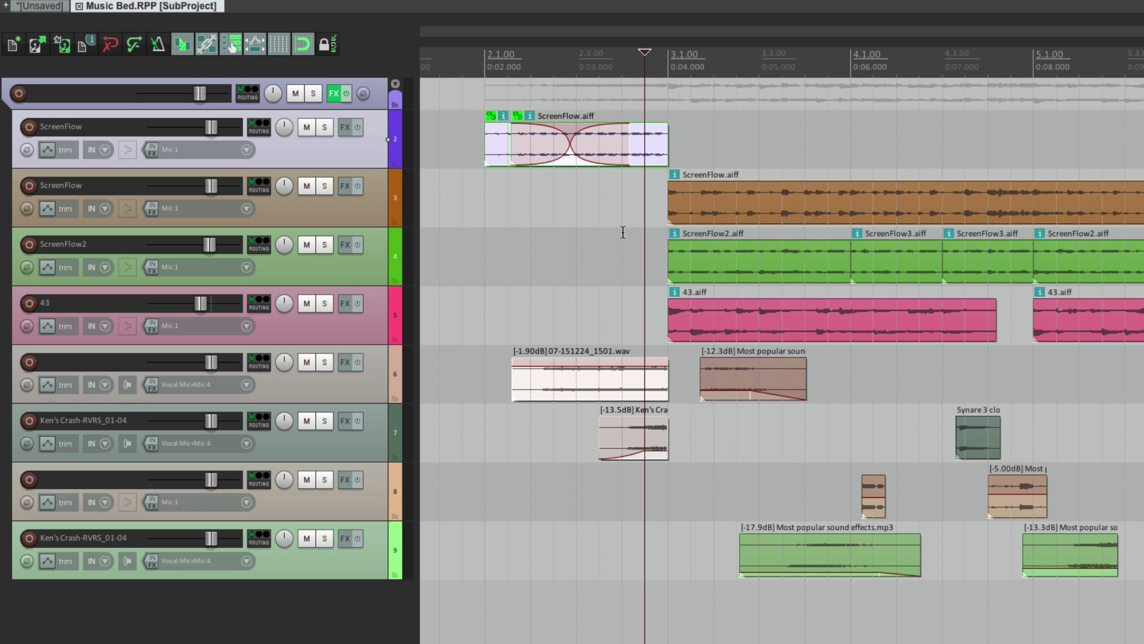
{"action": "left_click", "coordinate": [225, 9]}
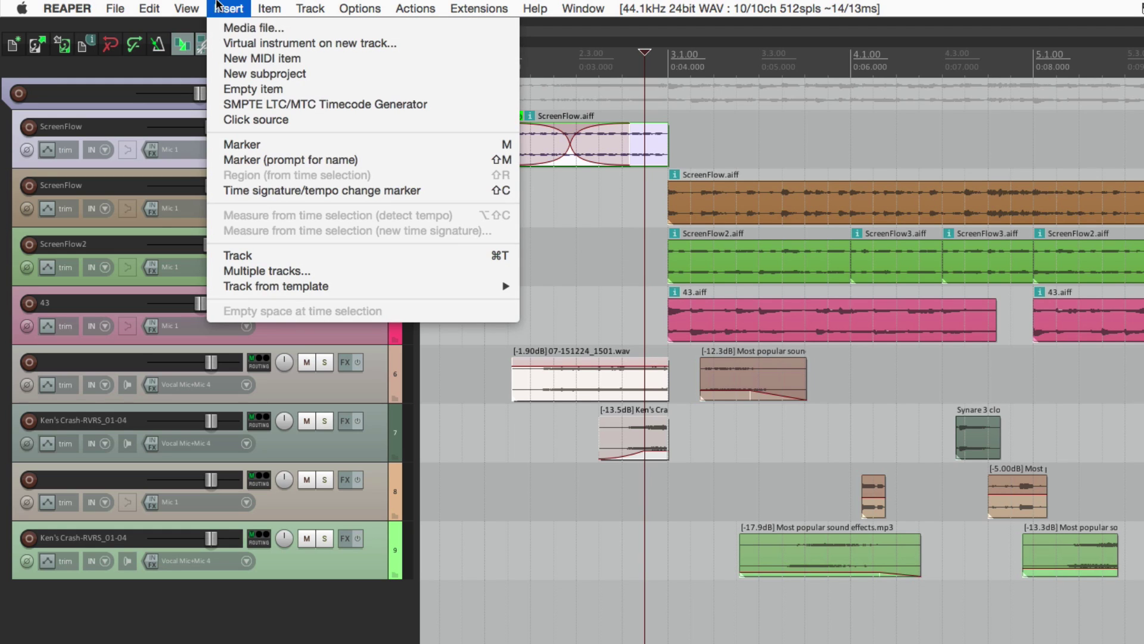
{"action": "left_click", "coordinate": [217, 5]}
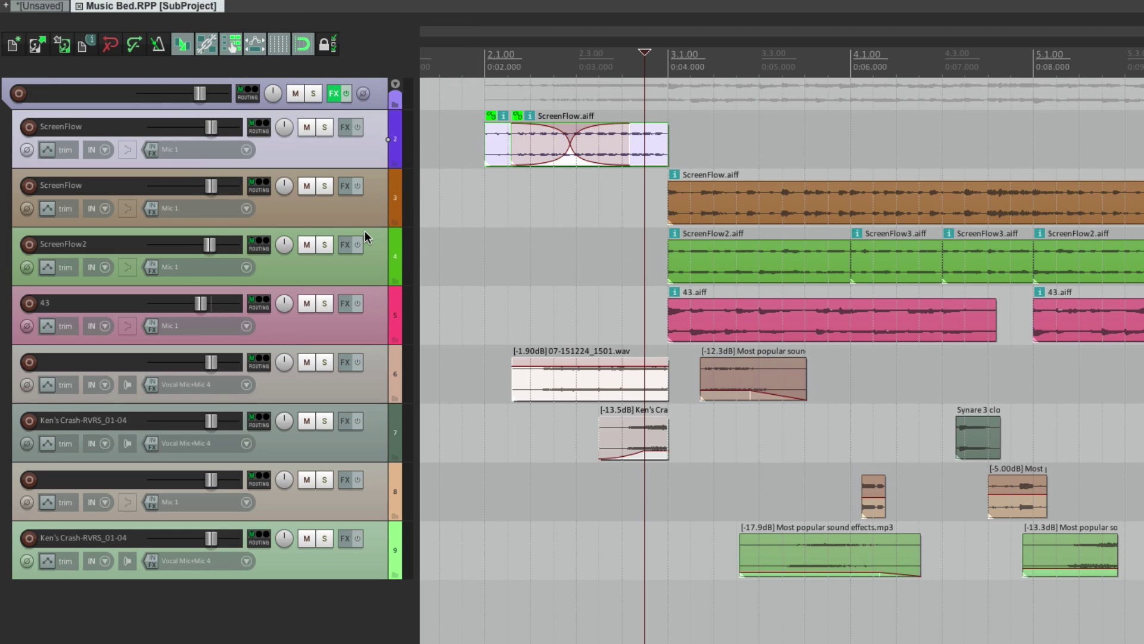